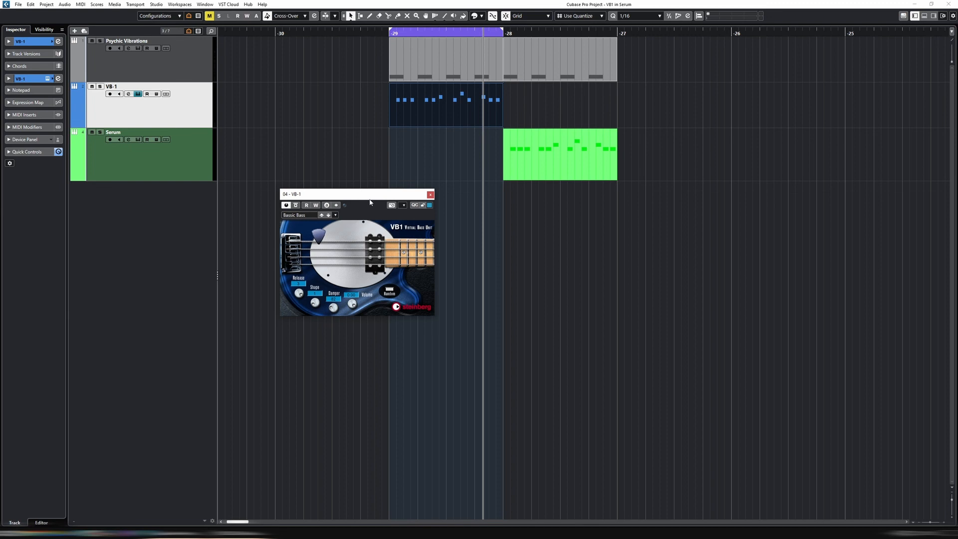
# - Play the VB-1 bass loop and shift the pick position on the instrument slightly towards the bridge while listening
pyautogui.press('space')
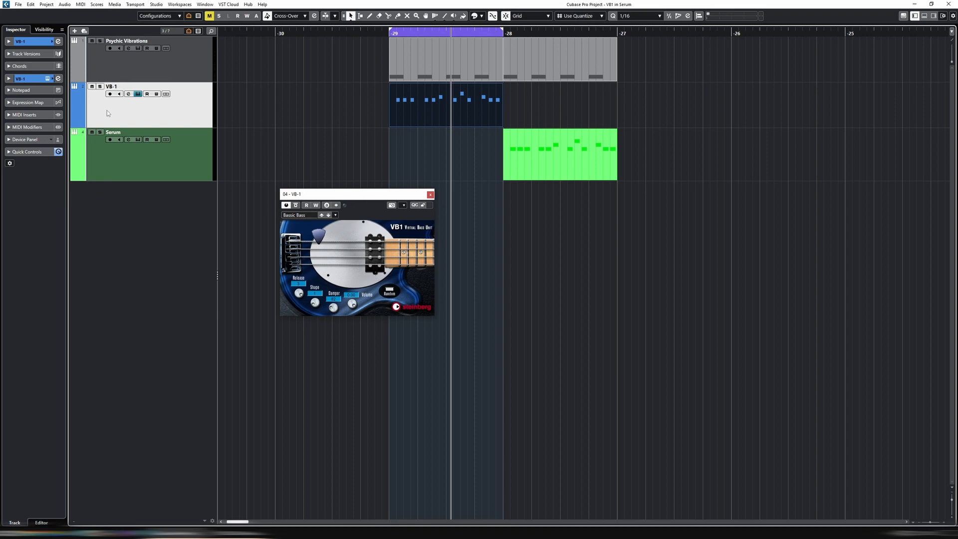
pyautogui.press('space')
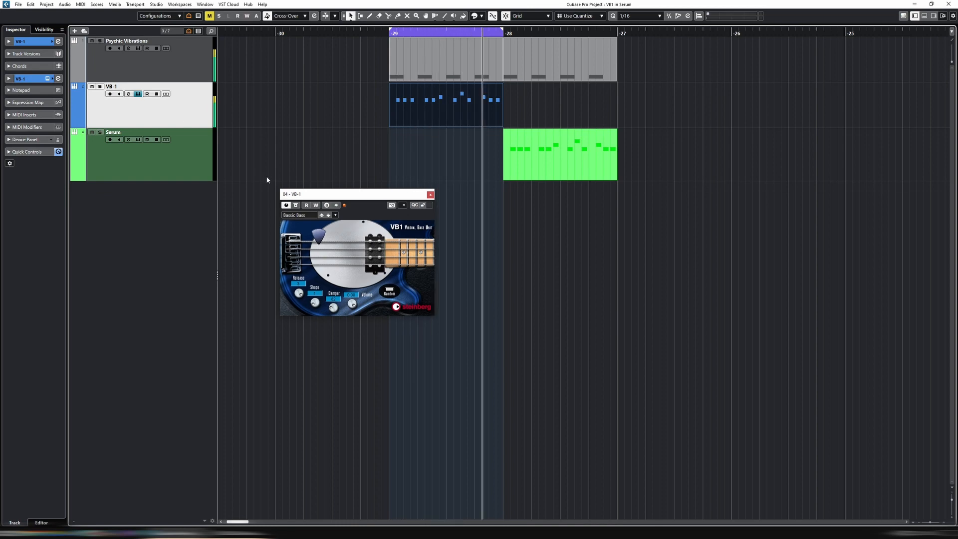
pyautogui.moveTo(373, 273)
pyautogui.mouseDown()
pyautogui.moveTo(327, 273)
pyautogui.moveTo(374, 272)
pyautogui.mouseUp()
pyautogui.moveTo(323, 240); pyautogui.dragTo(313, 236)
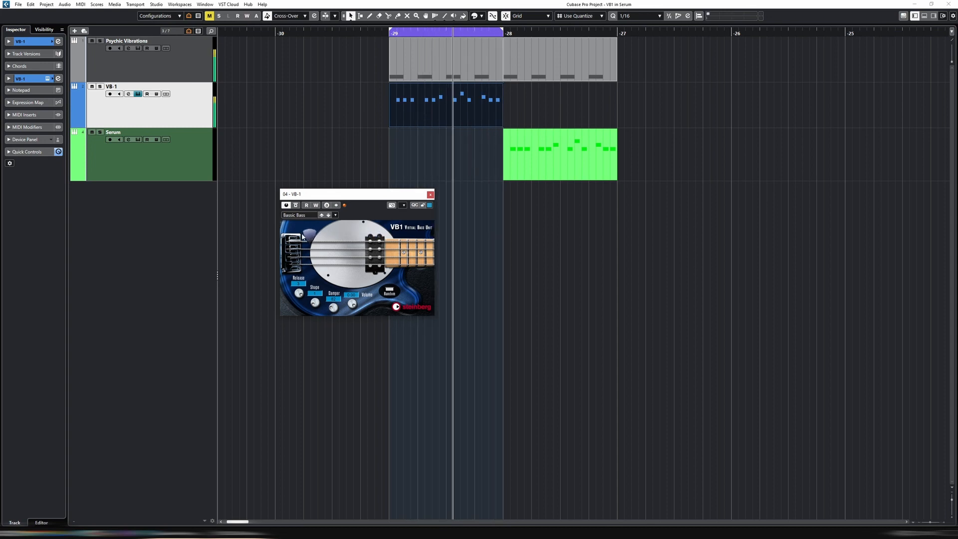
pyautogui.moveTo(314, 237); pyautogui.dragTo(314, 242)
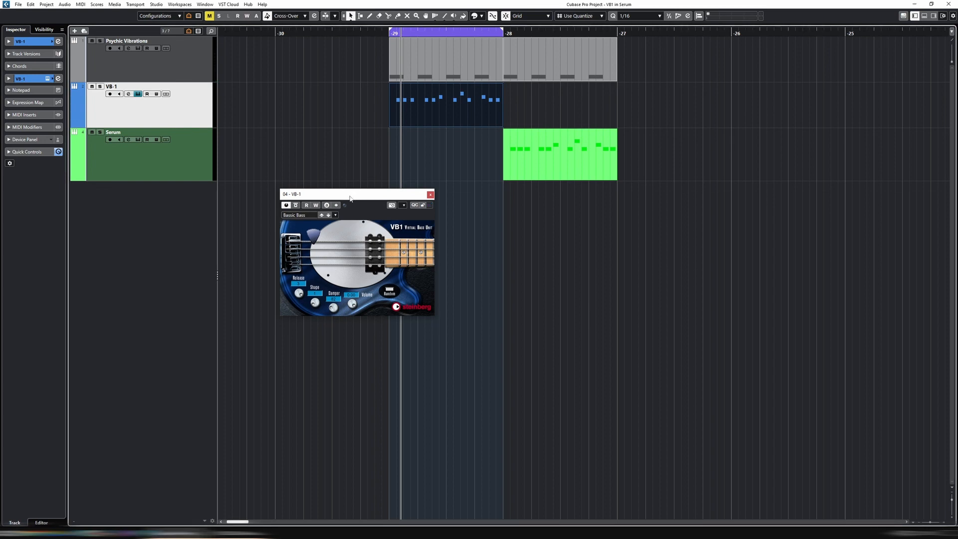
# - Close the VB-1 instrument window and open the Serum track's instrument, placing its window clear of the track list
pyautogui.moveTo(351, 196); pyautogui.dragTo(288, 170)
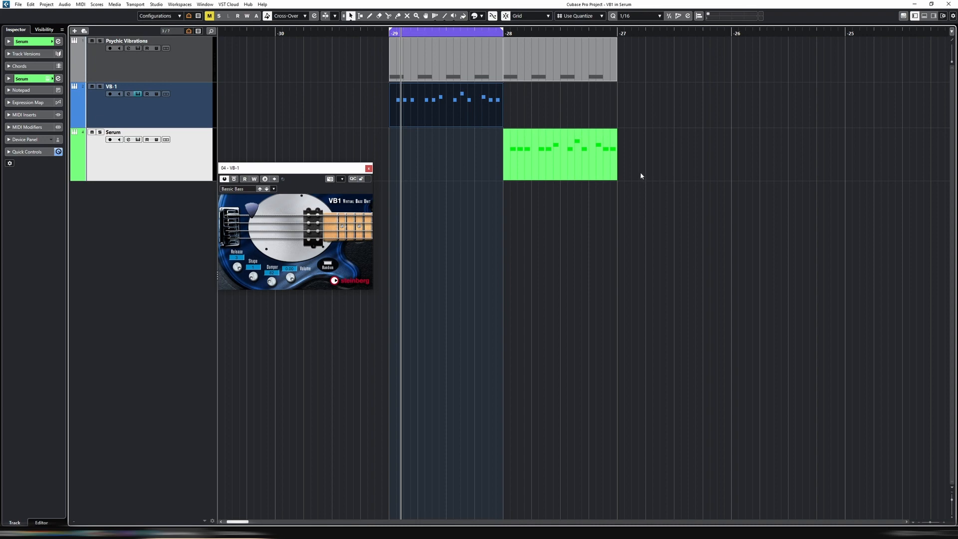
pyautogui.moveTo(640, 175); pyautogui.dragTo(490, 112)
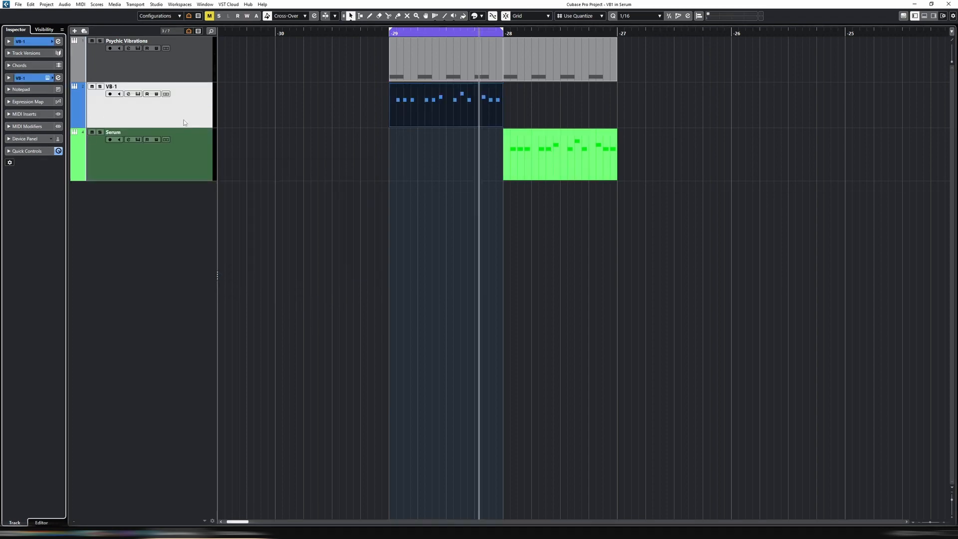
pyautogui.click(190, 169)
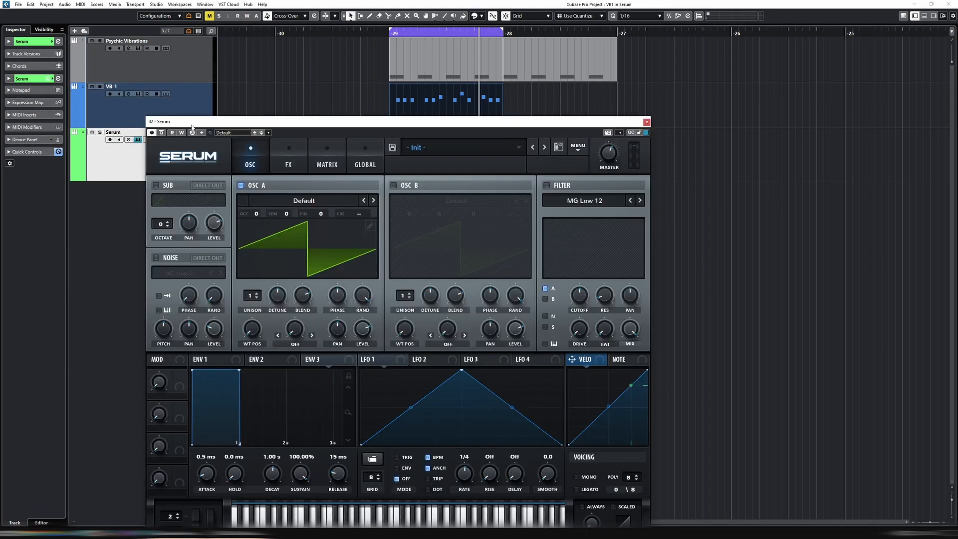
pyautogui.moveTo(193, 125); pyautogui.dragTo(221, 88)
pyautogui.click(120, 110)
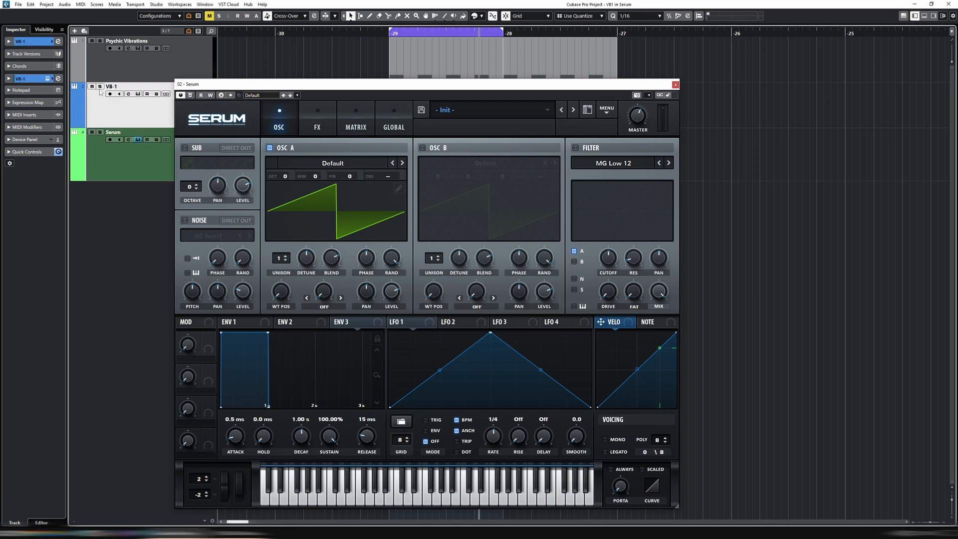
pyautogui.click(147, 157)
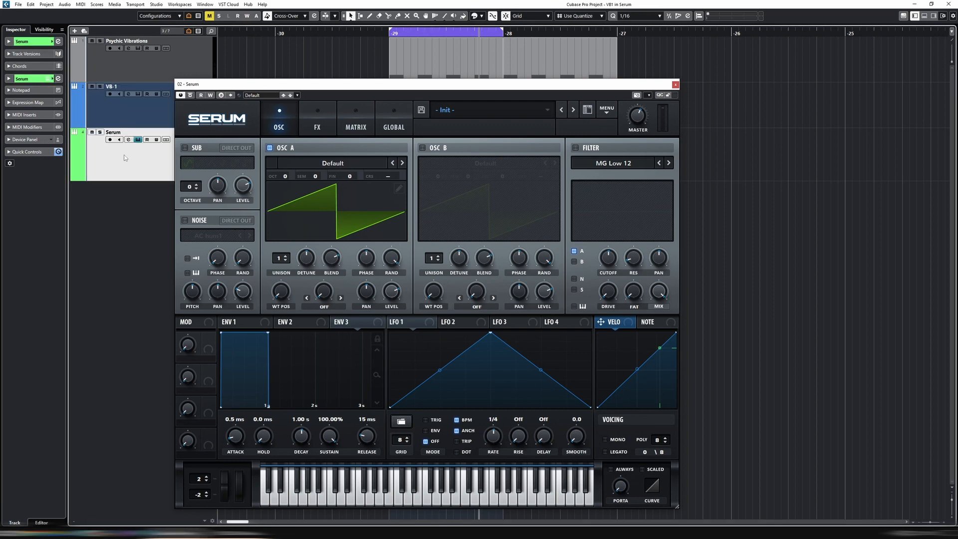
pyautogui.moveTo(327, 89); pyautogui.dragTo(621, 132)
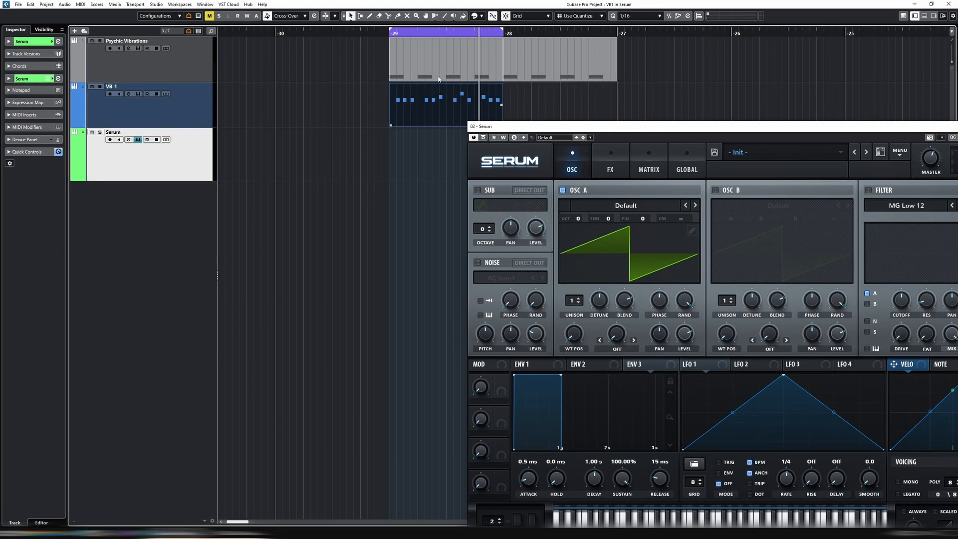
# - Play the VB-1 part from bar -29, examine its waveform in the track's Oszillos Mega Scope insert, and close the scope
pyautogui.click(396, 31)
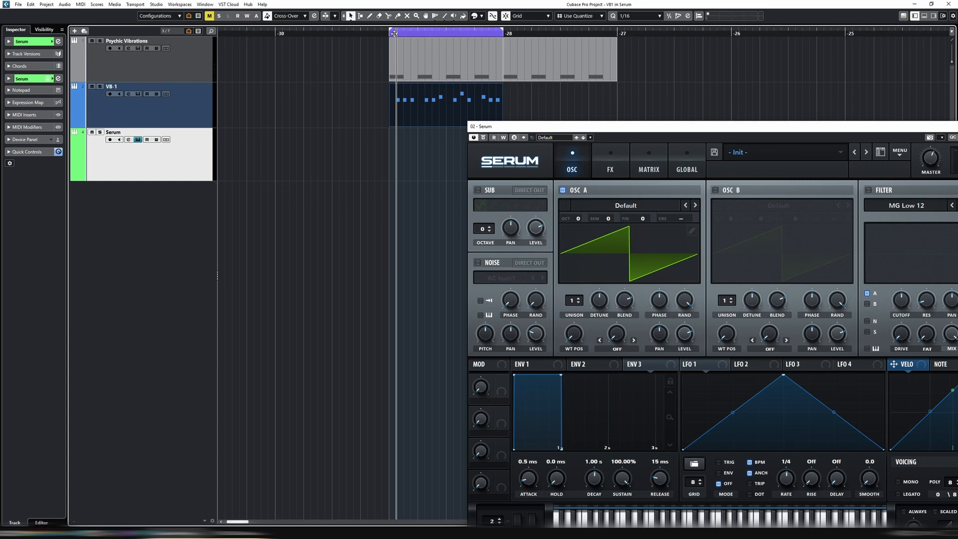
pyautogui.click(113, 106)
pyautogui.click(9, 78)
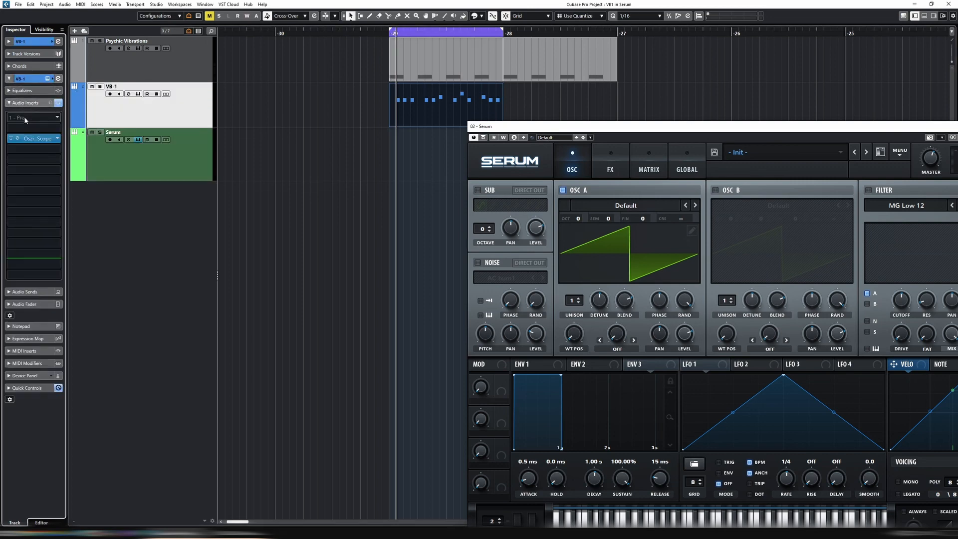
pyautogui.click(17, 139)
pyautogui.moveTo(348, 130); pyautogui.dragTo(327, 150)
pyautogui.press('space')
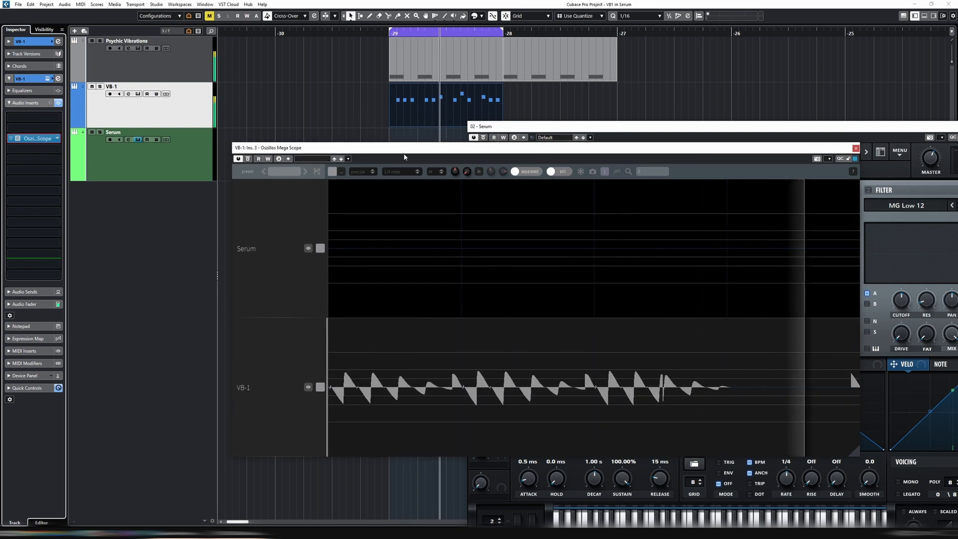
pyautogui.moveTo(404, 150); pyautogui.dragTo(369, 101)
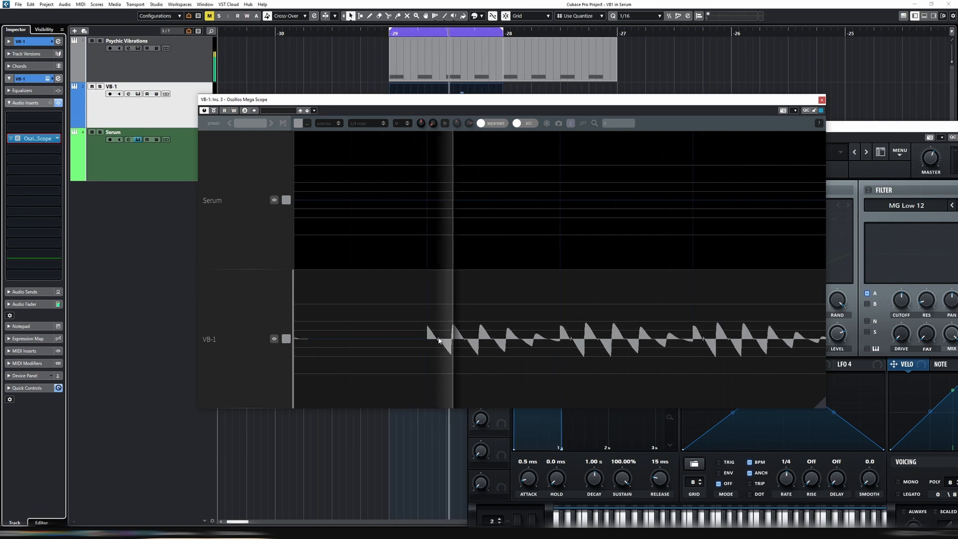
pyautogui.click(822, 100)
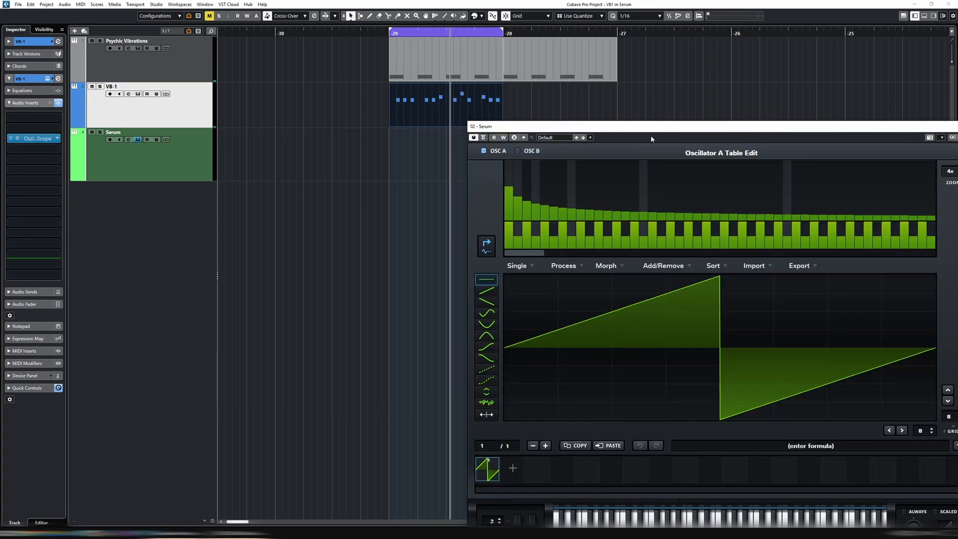
# - Redraw Serum's oscillator A waveform as a full-width falling ramp in the wavetable editor and close the editor
pyautogui.moveTo(651, 135); pyautogui.dragTo(494, 70)
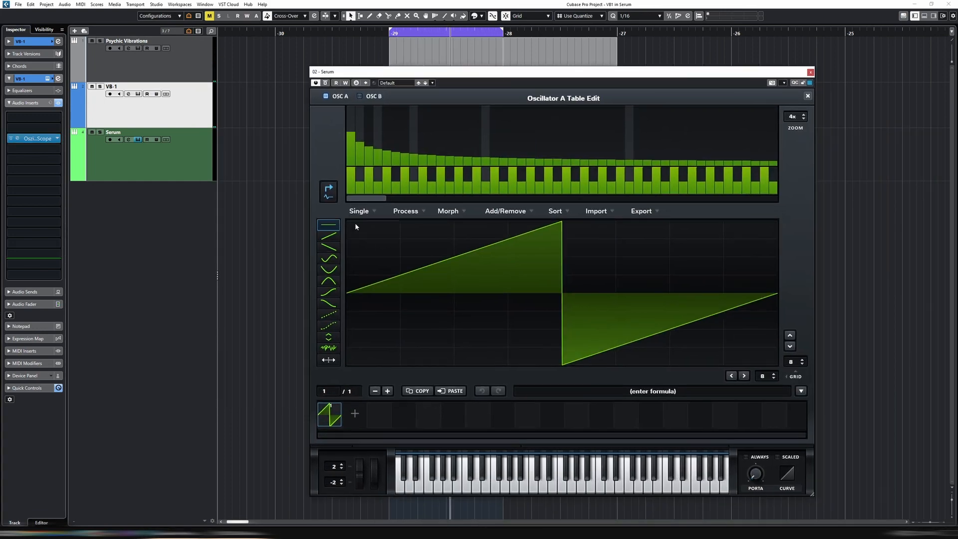
pyautogui.moveTo(356, 226)
pyautogui.mouseDown()
pyautogui.moveTo(597, 292)
pyautogui.moveTo(761, 357)
pyautogui.mouseUp()
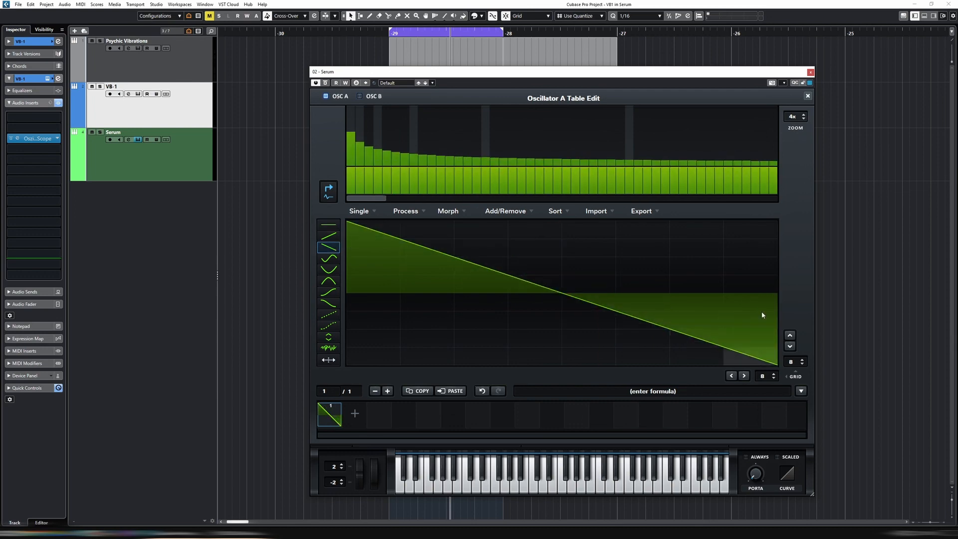
pyautogui.click(807, 96)
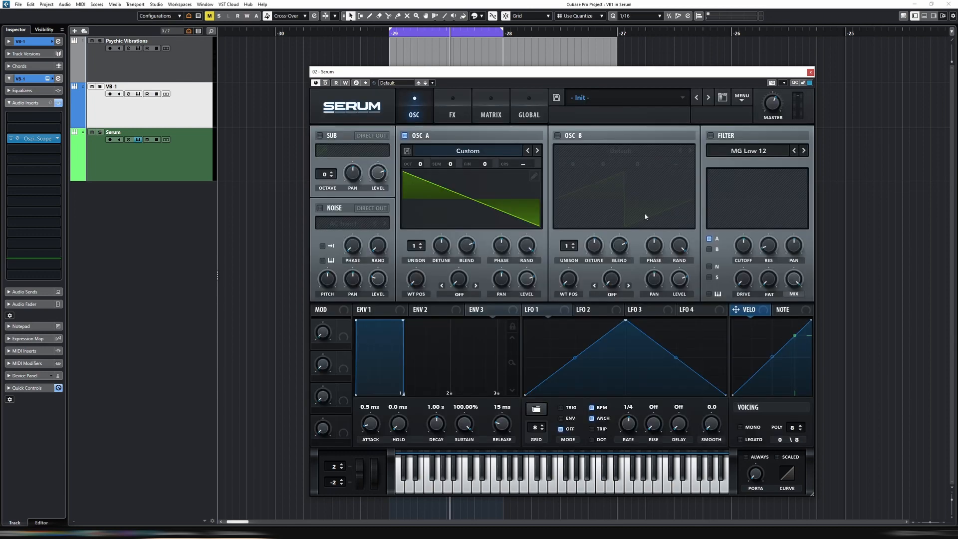
# - Set the playback loop to the Serum part between bars -28 and -27 and compare its sound with the VB-1 part
pyautogui.moveTo(524, 75); pyautogui.dragTo(408, 228)
pyautogui.click(525, 166)
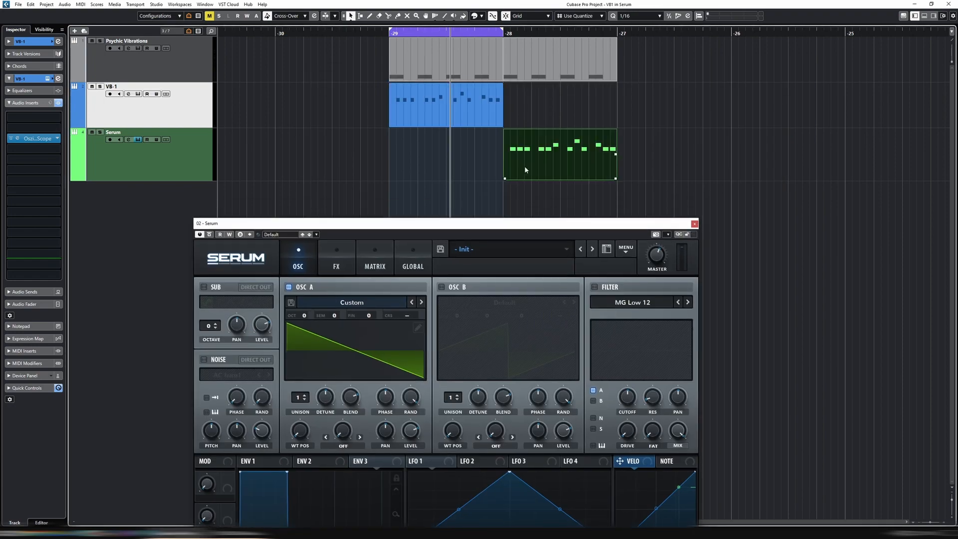
pyautogui.press('p')
pyautogui.moveTo(496, 239); pyautogui.dragTo(534, 87)
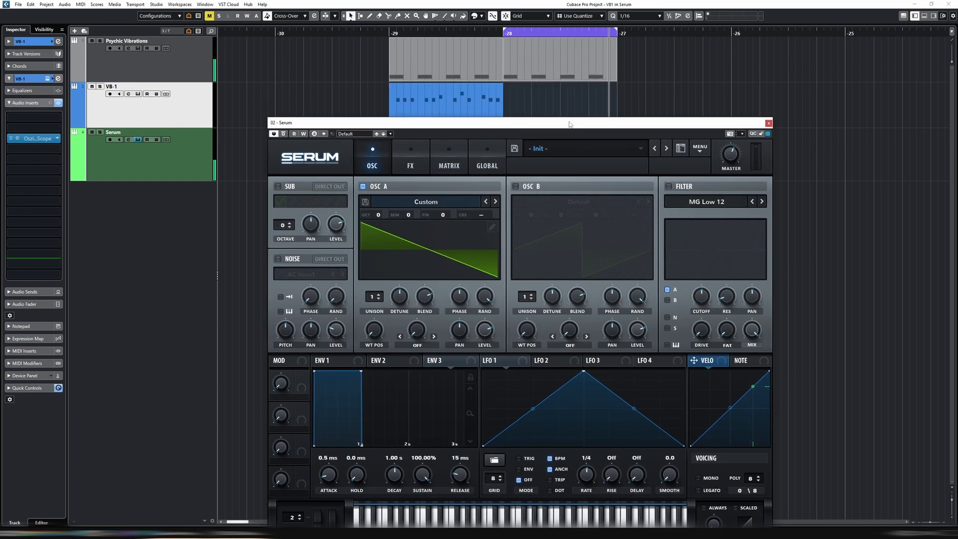
pyautogui.moveTo(500, 78); pyautogui.dragTo(518, 124)
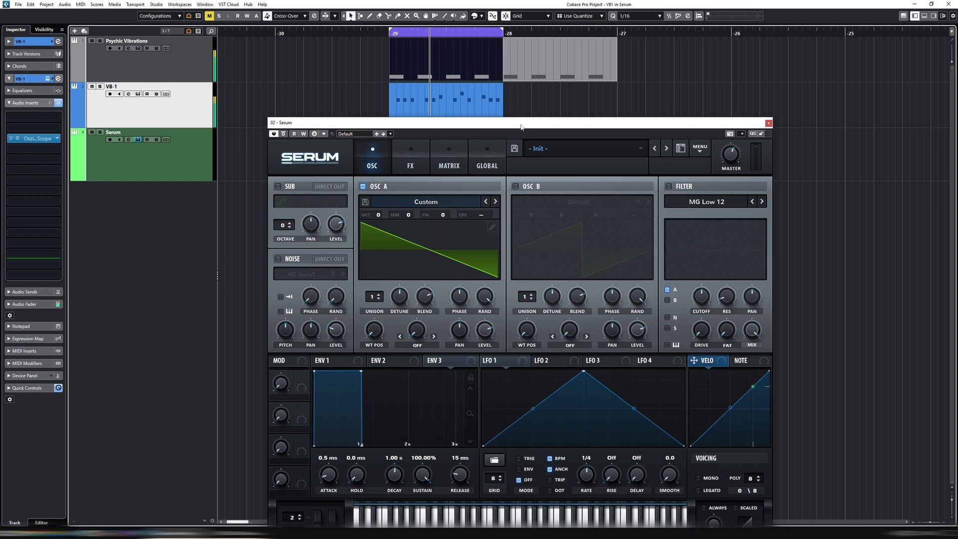
pyautogui.moveTo(521, 127); pyautogui.dragTo(514, 72)
# - Enable Serum's filter, choose the MG Low 6 type and lower its cutoff
pyautogui.click(662, 131)
pyautogui.click(698, 145)
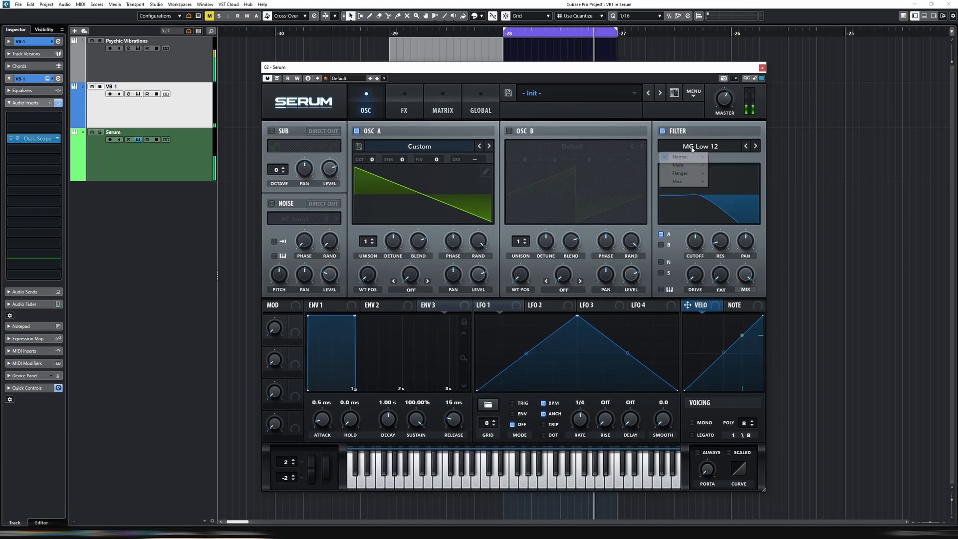
pyautogui.moveTo(689, 157)
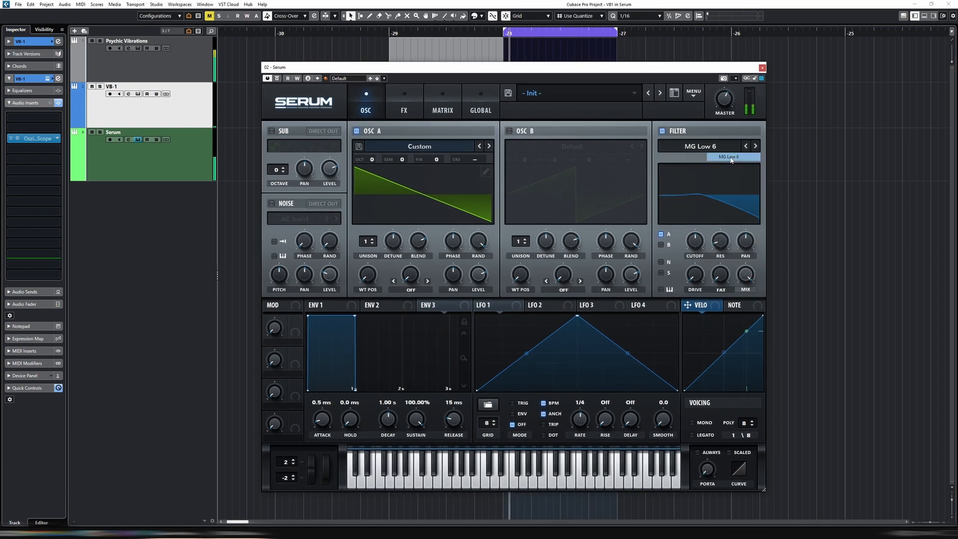
pyautogui.click(730, 156)
pyautogui.moveTo(693, 253); pyautogui.dragTo(696, 278)
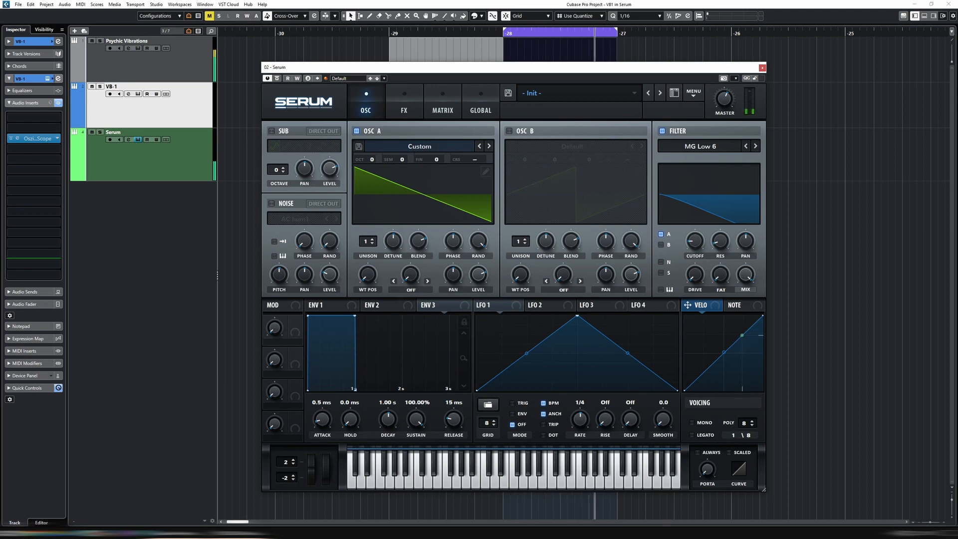
# - Assign Env 2 to the filter cutoff and reduce the modulation so the filter opens only partway
pyautogui.click(383, 305)
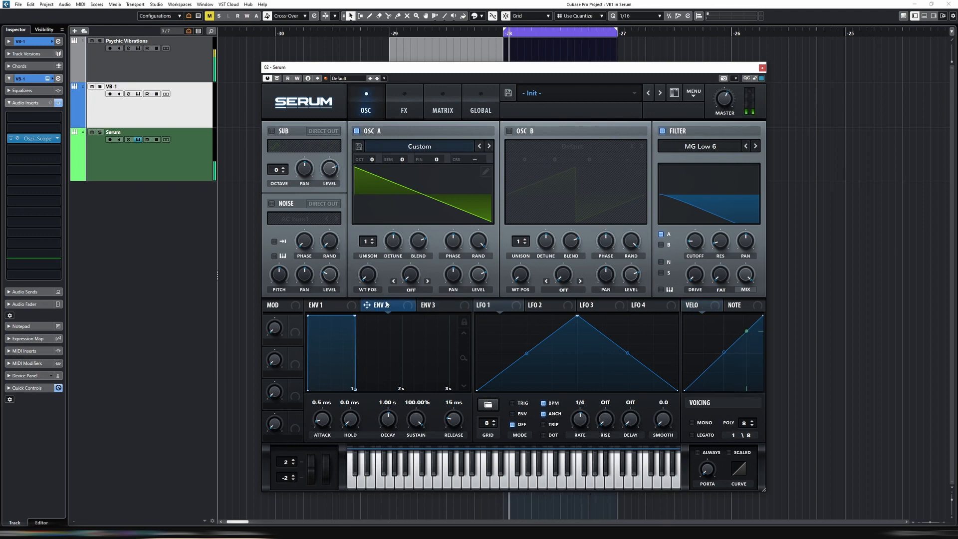
pyautogui.moveTo(699, 245); pyautogui.dragTo(699, 244)
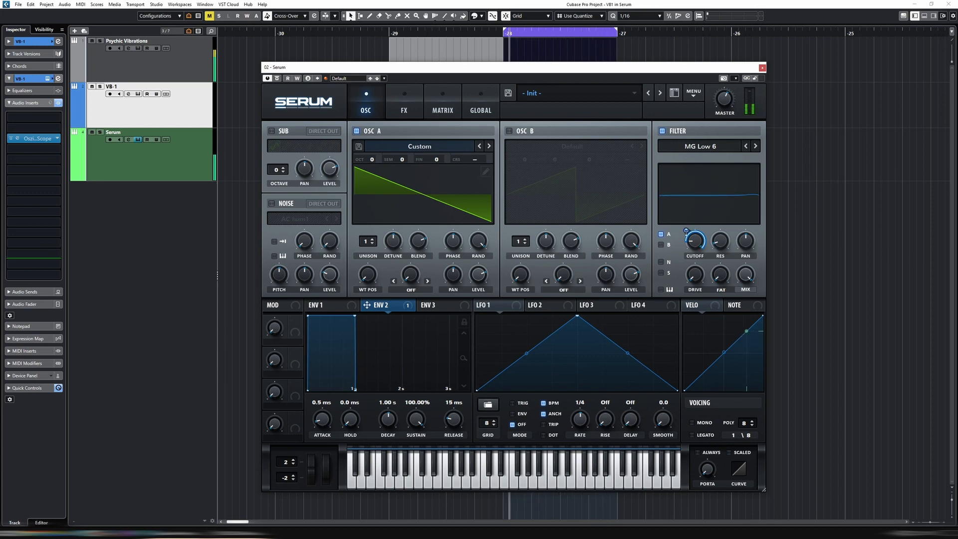
pyautogui.moveTo(688, 242); pyautogui.dragTo(685, 260)
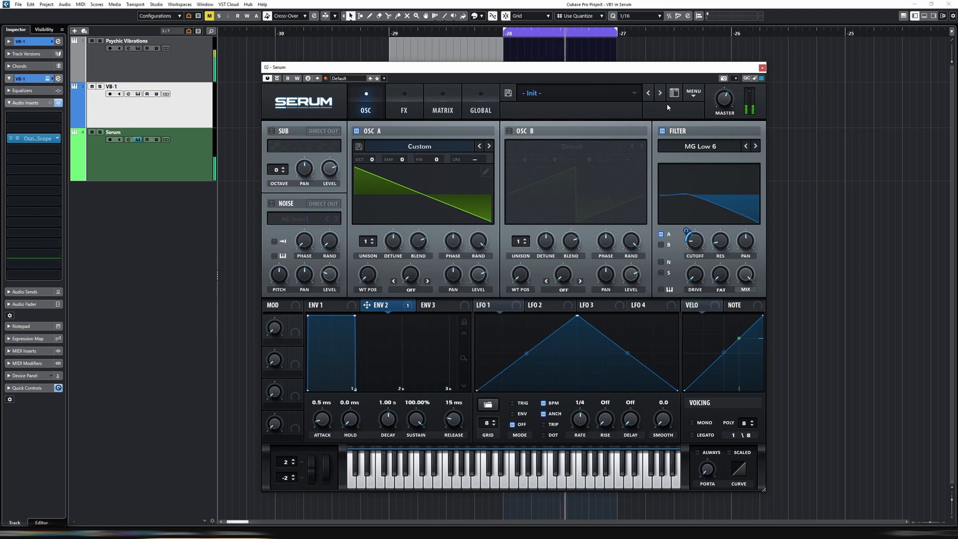
# - Set Env 2 to 0% sustain, 0.0 ms attack and 274 ms decay
pyautogui.moveTo(730, 92)
pyautogui.moveTo(419, 432)
pyautogui.moveTo(420, 431); pyautogui.dragTo(444, 514)
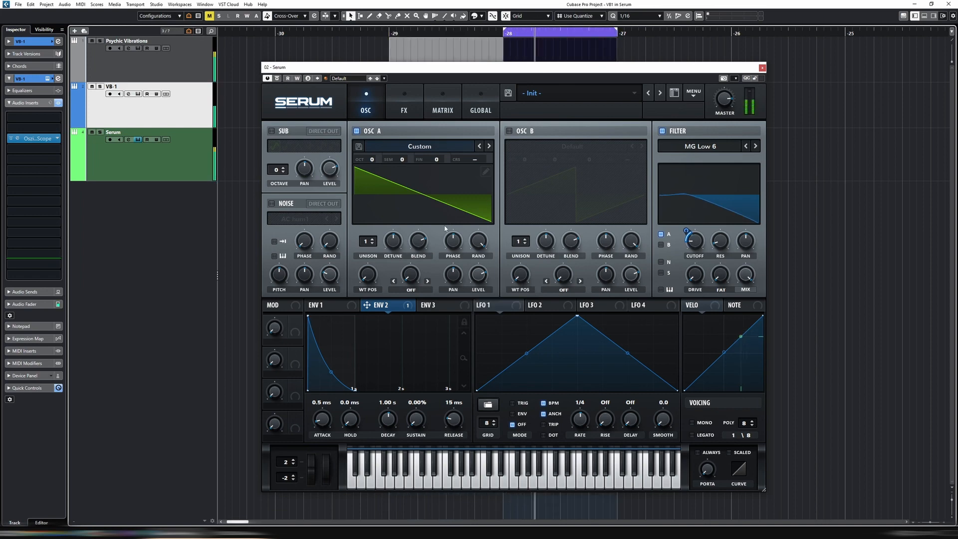
pyautogui.moveTo(321, 425); pyautogui.dragTo(322, 441)
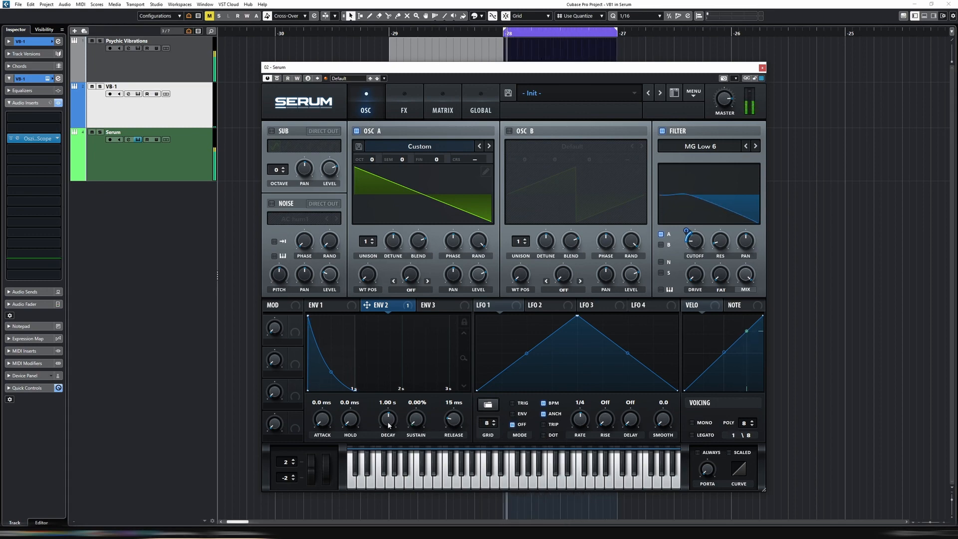
pyautogui.moveTo(394, 425); pyautogui.dragTo(391, 439)
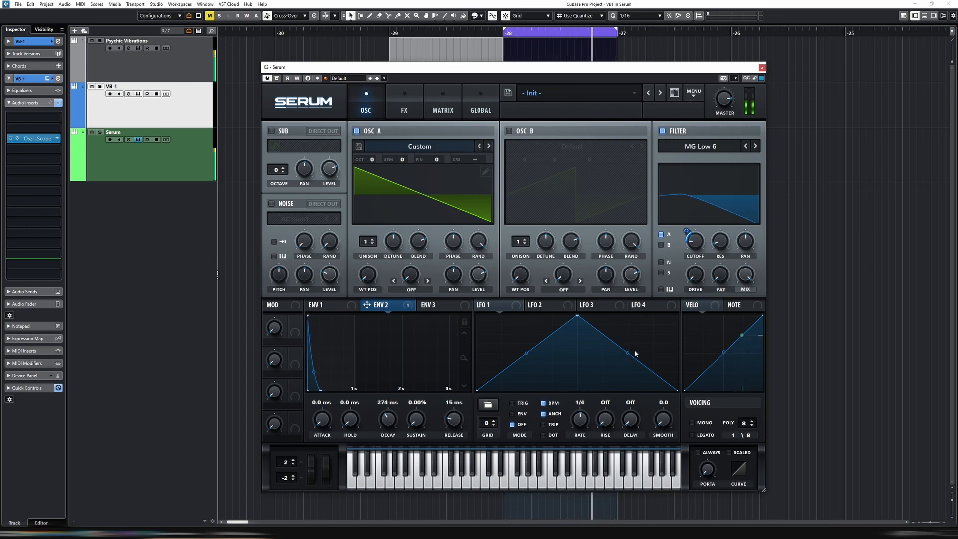
# - Set up Env 3 as a short modulation envelope with 0.0 ms attack, 132 ms decay and 0% sustain
pyautogui.moveTo(399, 311)
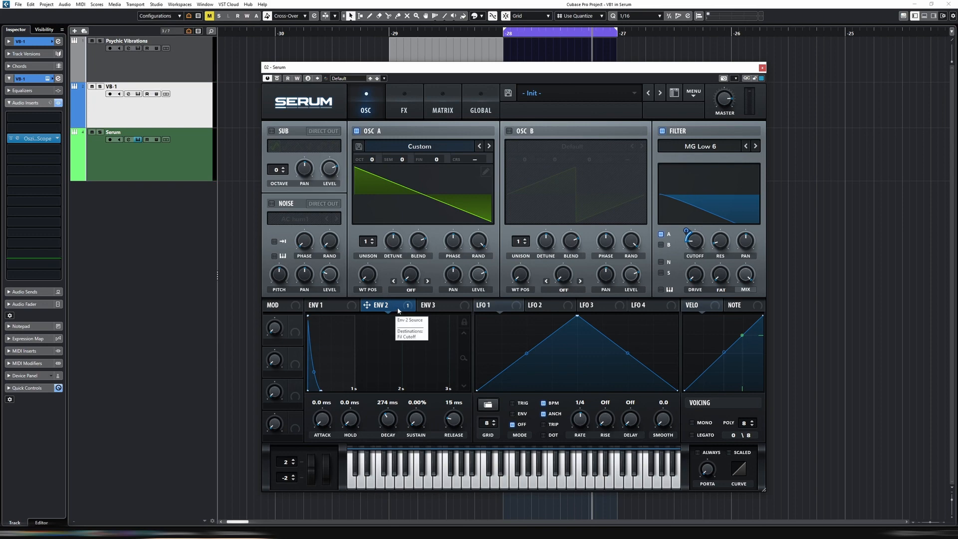
pyautogui.click(426, 305)
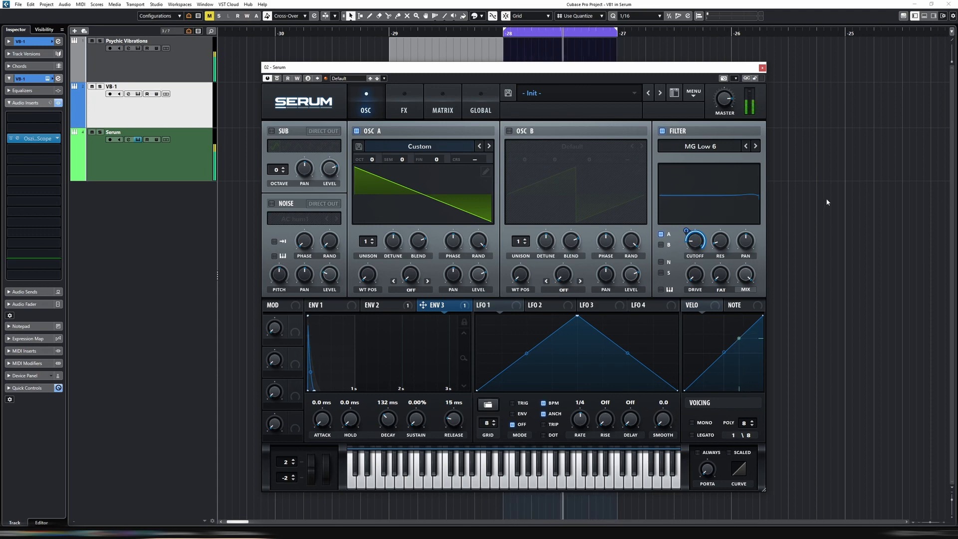
pyautogui.moveTo(687, 253)
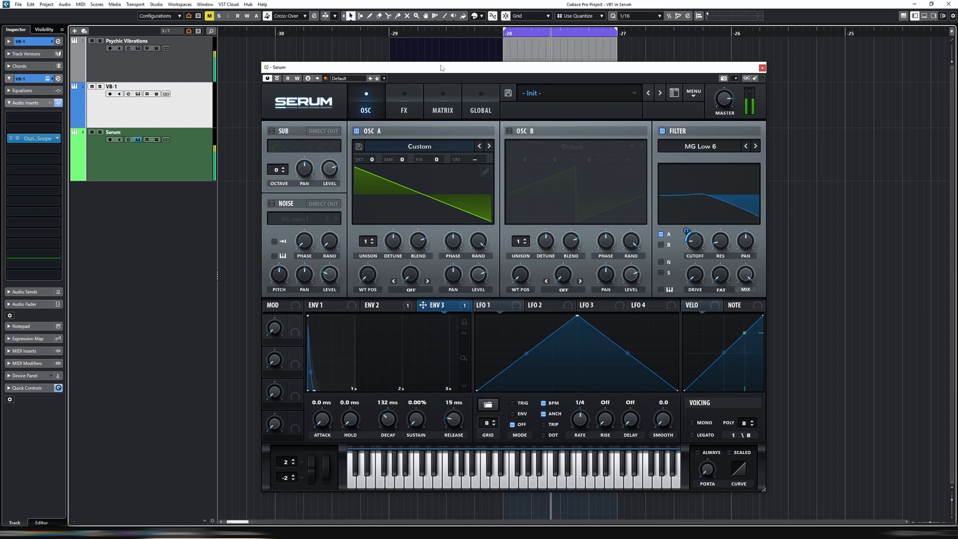
# - Loop playback across the VB-1 and Serum parts to compare them, and return the loop to the Serum part
pyautogui.moveTo(441, 66); pyautogui.dragTo(448, 134)
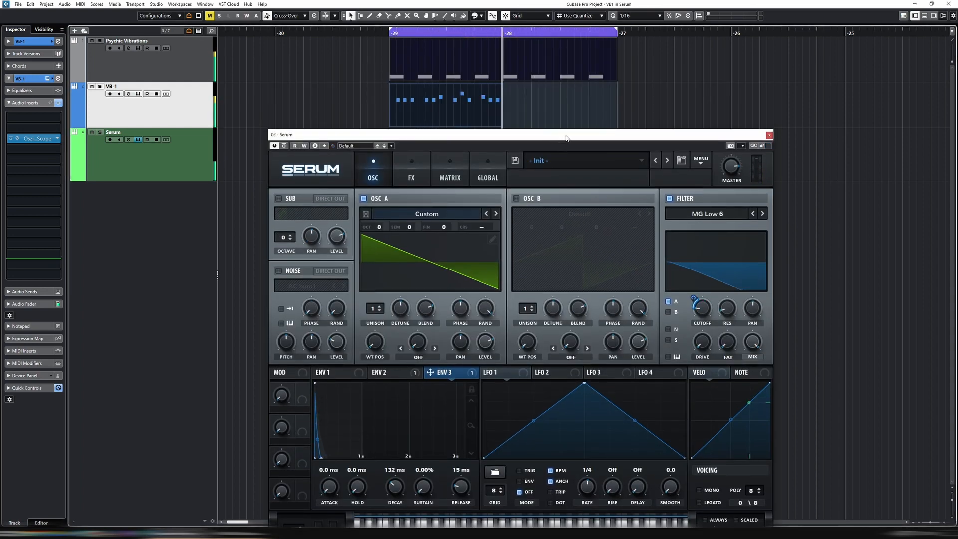
pyautogui.moveTo(375, 60); pyautogui.dragTo(472, 92)
pyautogui.click(530, 69)
pyautogui.press('p')
pyautogui.moveTo(553, 133); pyautogui.dragTo(564, 50)
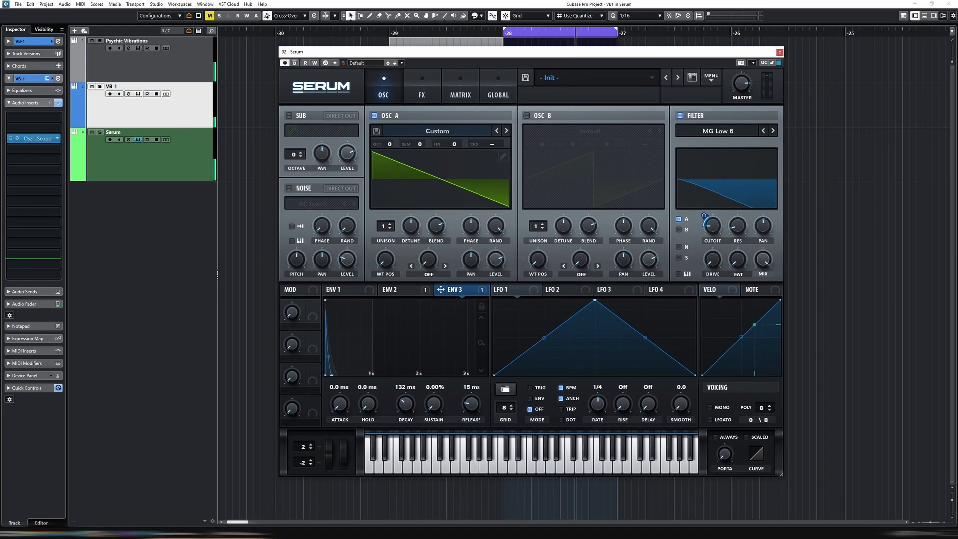
# - Enable the EQ effect in Serum and move it to the first slot of the effects chain
pyautogui.click(422, 87)
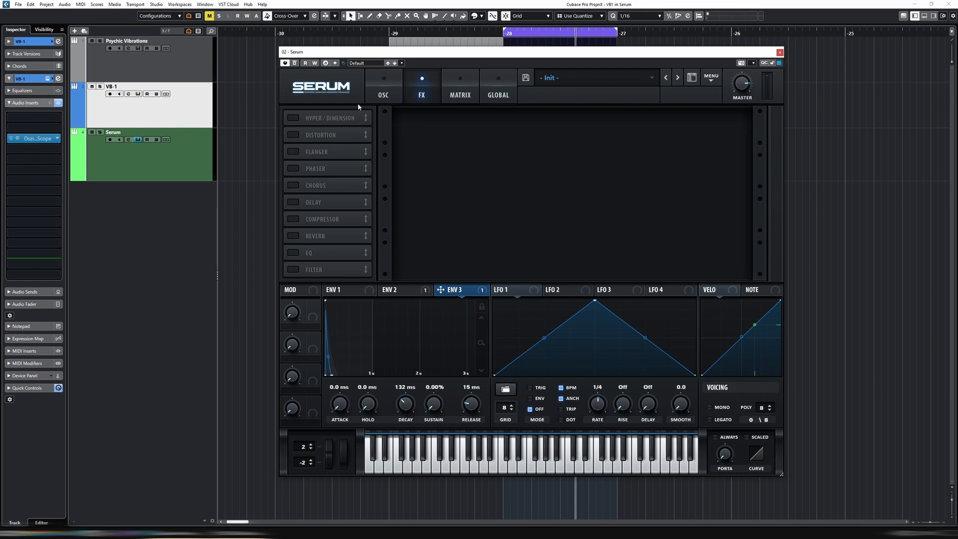
pyautogui.click(285, 253)
pyautogui.moveTo(320, 252); pyautogui.dragTo(323, 119)
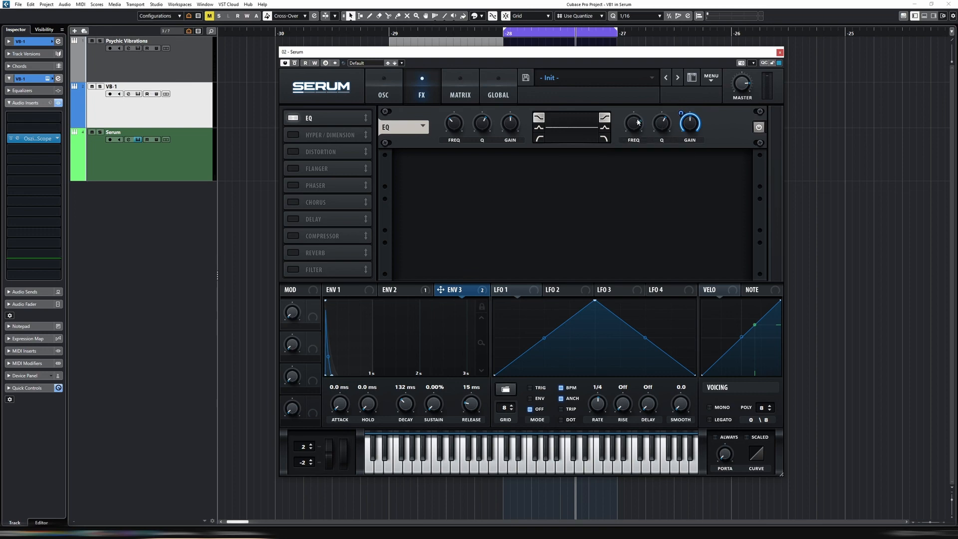
# - Modulate the EQ's high-band gain with Env 3 at about 53, and fine-tune the high band's frequency, Q and gain by ear
pyautogui.moveTo(684, 119)
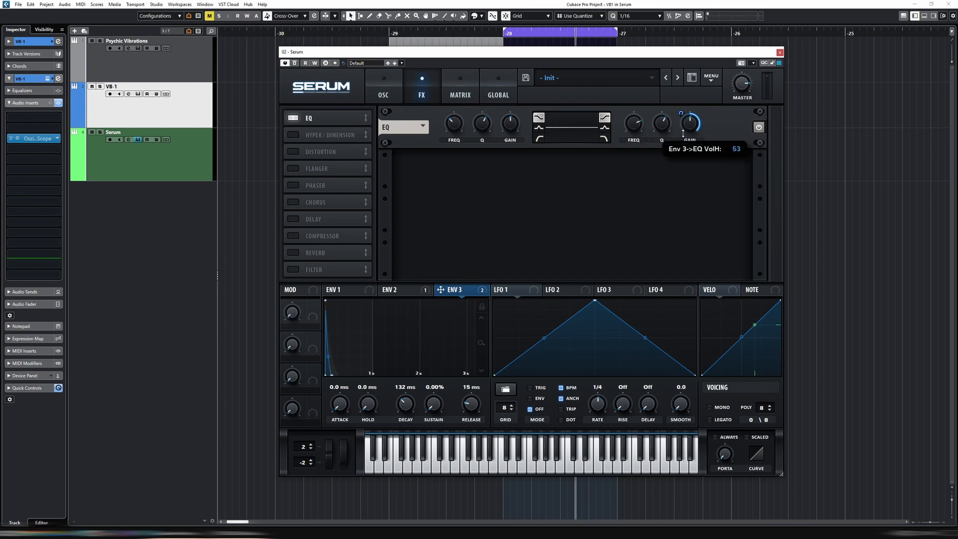
pyautogui.moveTo(683, 150); pyautogui.dragTo(683, 145)
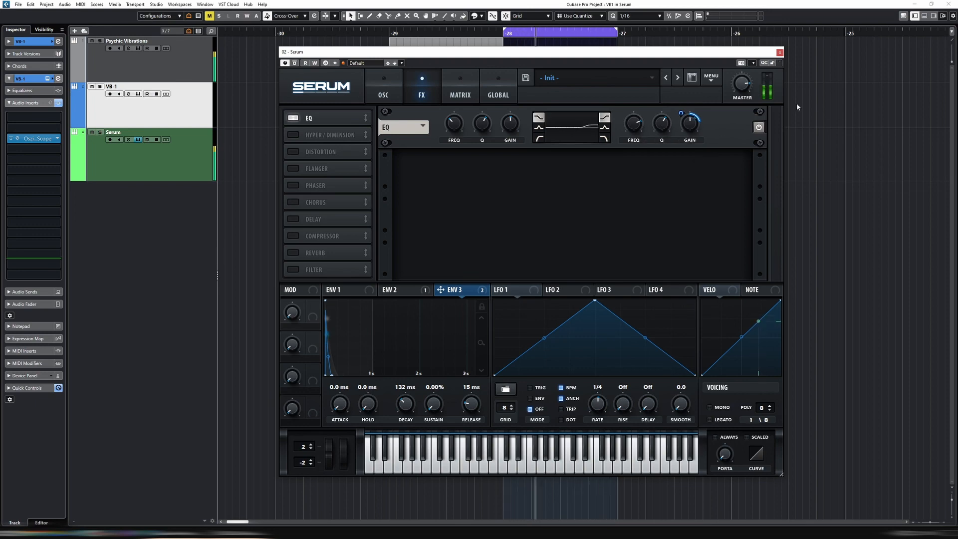
pyautogui.moveTo(662, 124)
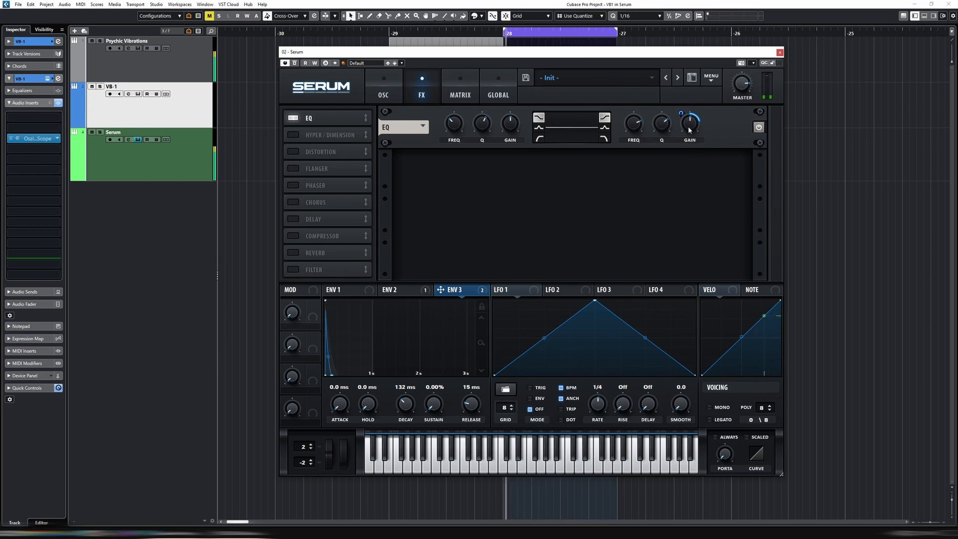
pyautogui.moveTo(689, 130); pyautogui.dragTo(692, 122)
# - Return to the oscillator view and loop playback across the VB-1 and Serum parts, moving the Serum window to reveal them for comparison
pyautogui.click(392, 98)
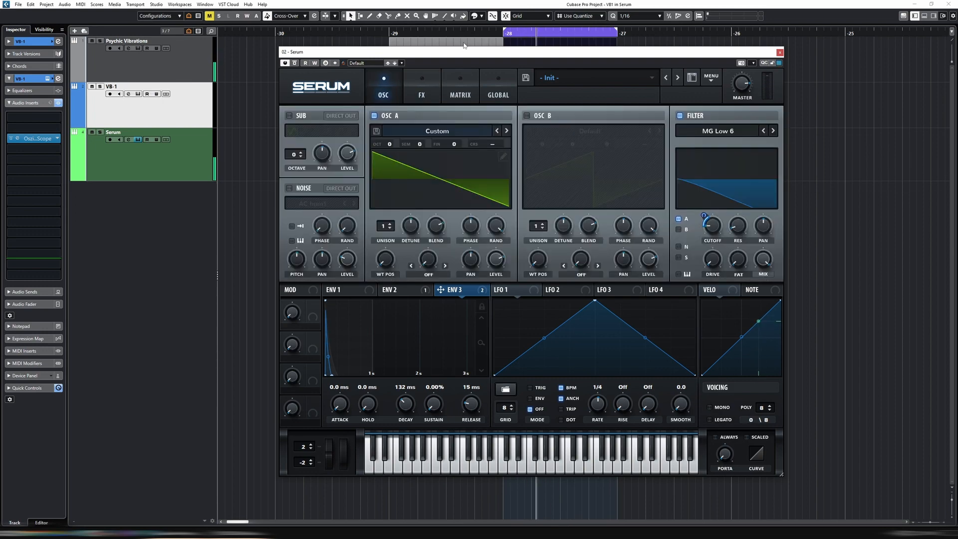
pyautogui.moveTo(486, 50); pyautogui.dragTo(497, 111)
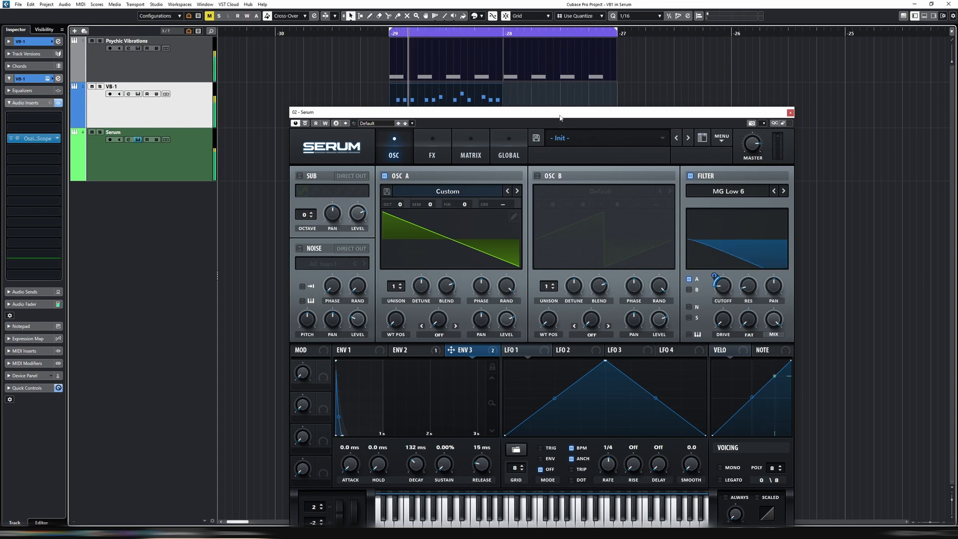
pyautogui.moveTo(560, 117); pyautogui.dragTo(573, 137)
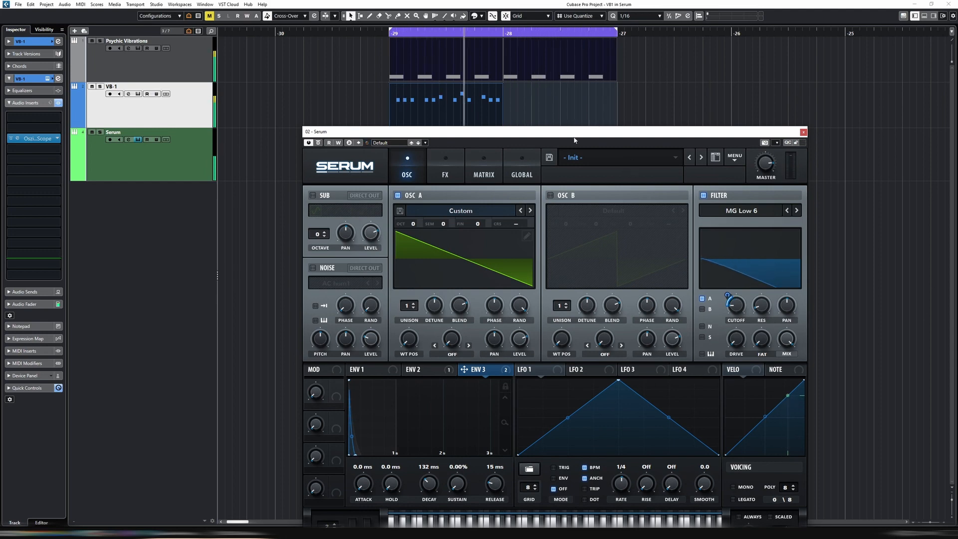
pyautogui.moveTo(574, 139); pyautogui.dragTo(585, 36)
# - Set Env 1 to -oo dB sustain and 915 ms decay
pyautogui.click(378, 266)
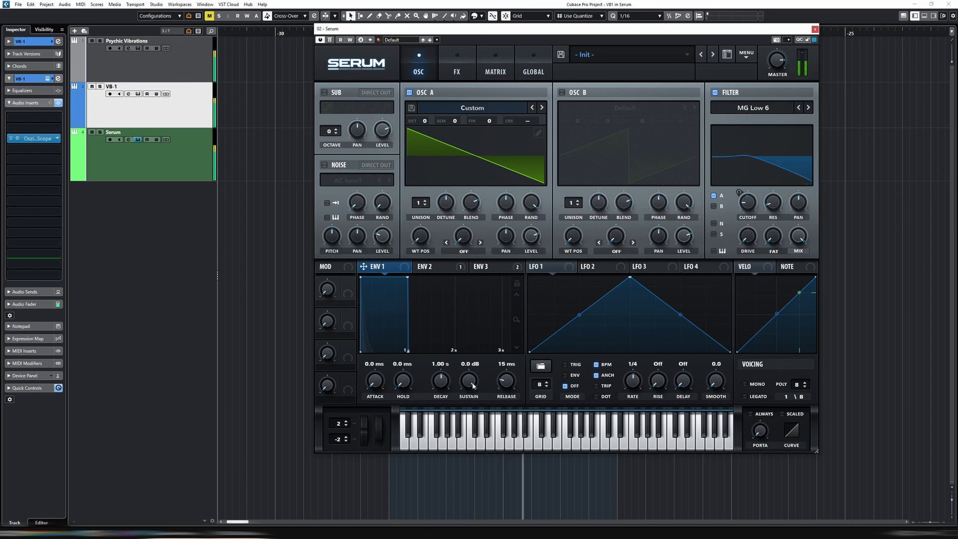
pyautogui.moveTo(468, 381); pyautogui.dragTo(453, 464)
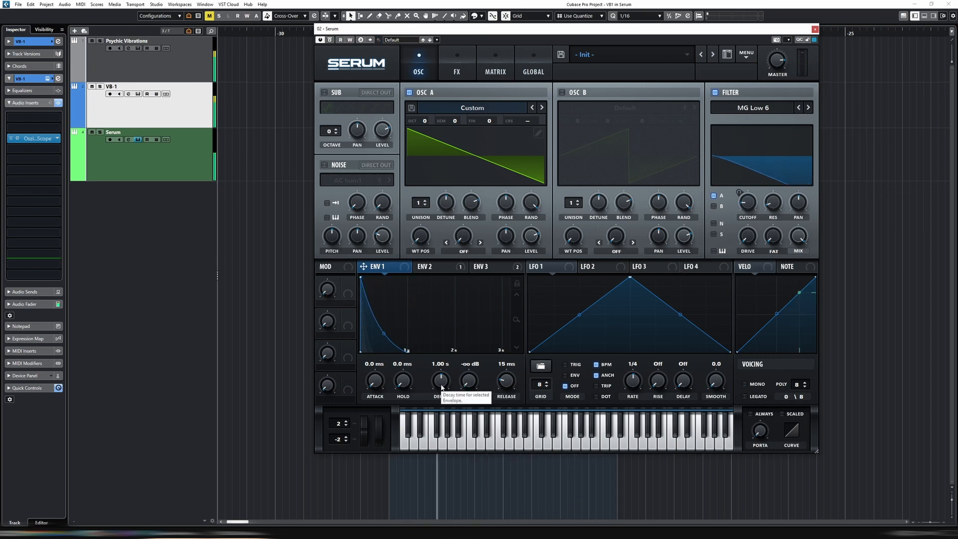
pyautogui.moveTo(441, 388); pyautogui.dragTo(444, 389)
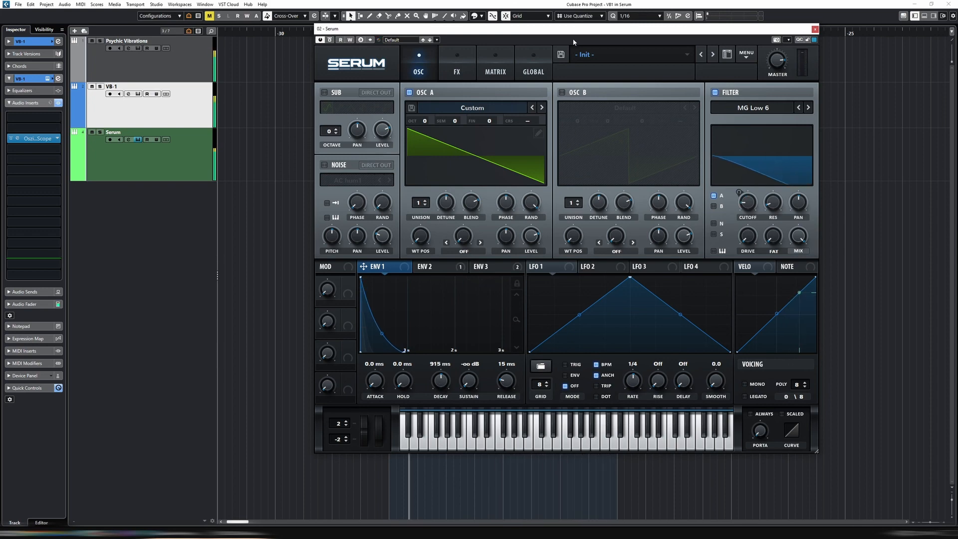
# - Loop playback over the Serum part only and switch Serum's voicing to mono
pyautogui.moveTo(606, 31); pyautogui.dragTo(565, 146)
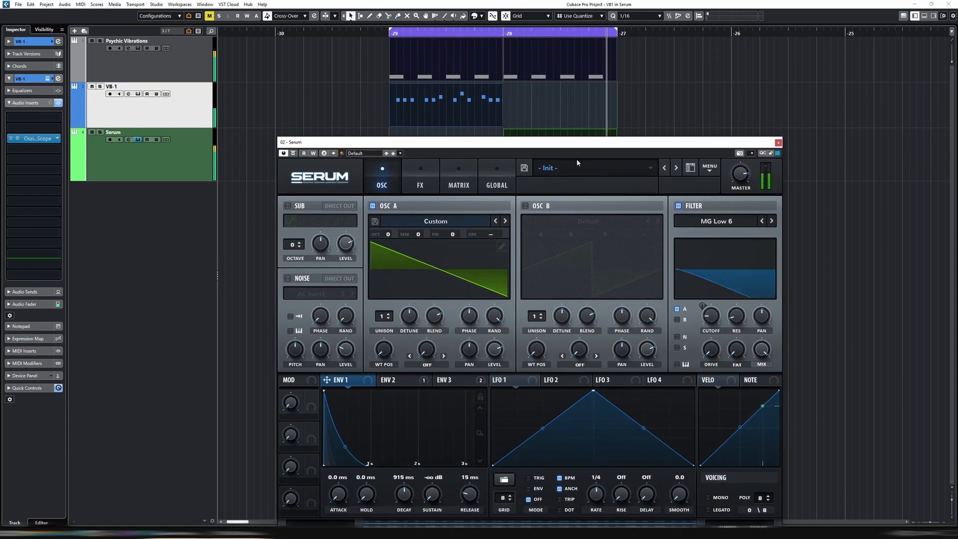
pyautogui.click(562, 75)
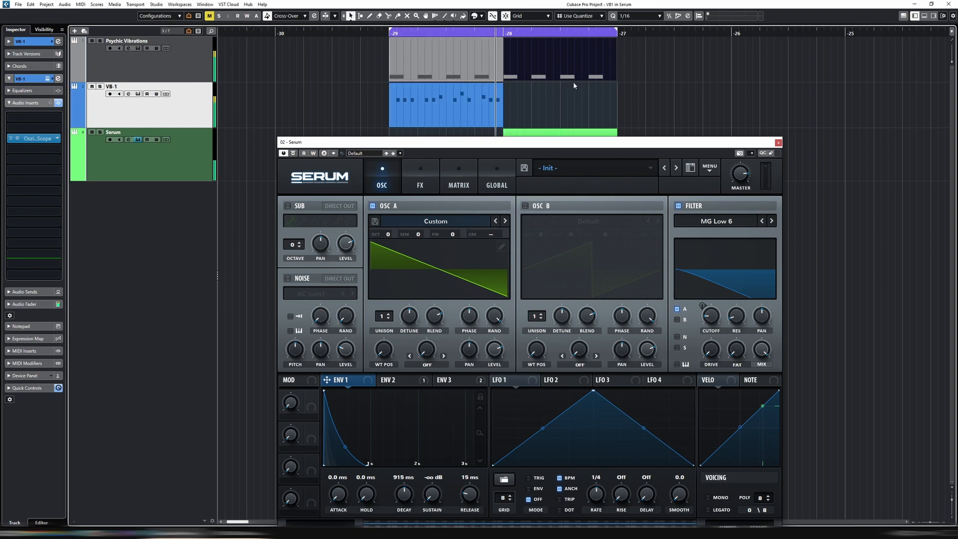
pyautogui.press('p')
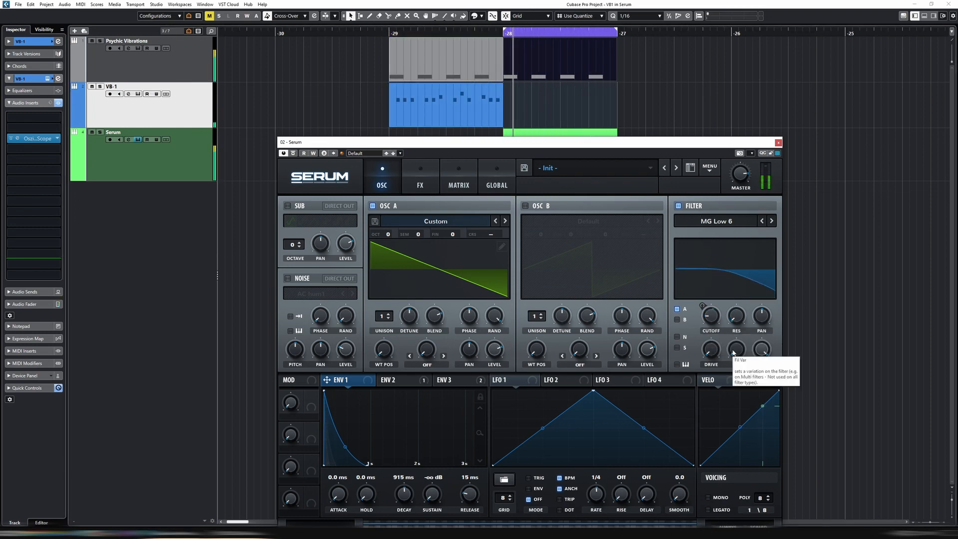
pyautogui.moveTo(712, 323)
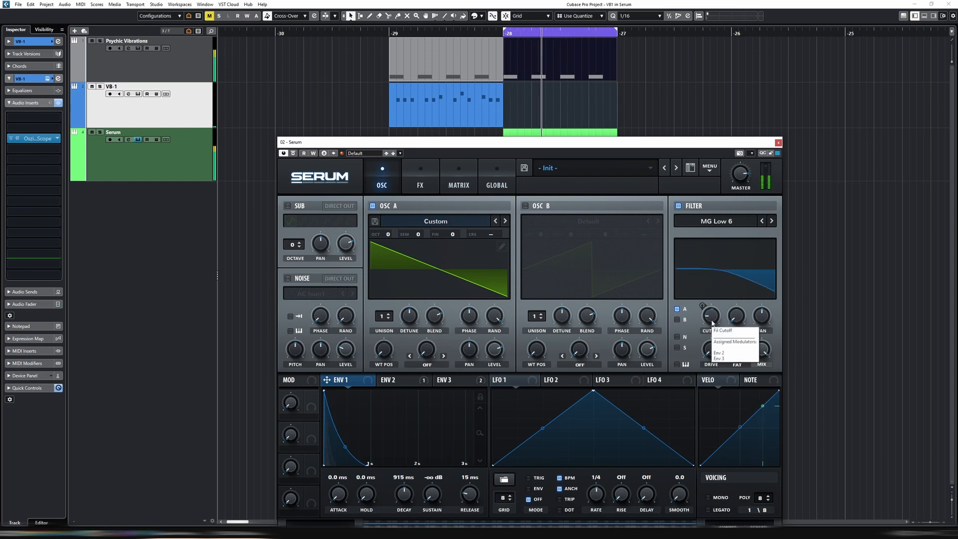
pyautogui.moveTo(644, 145); pyautogui.dragTo(641, 105)
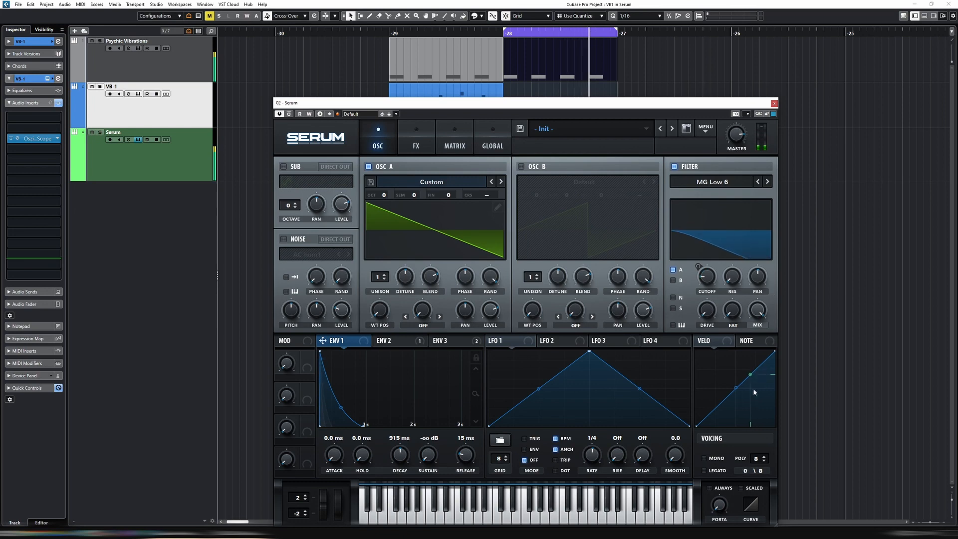
pyautogui.click(704, 458)
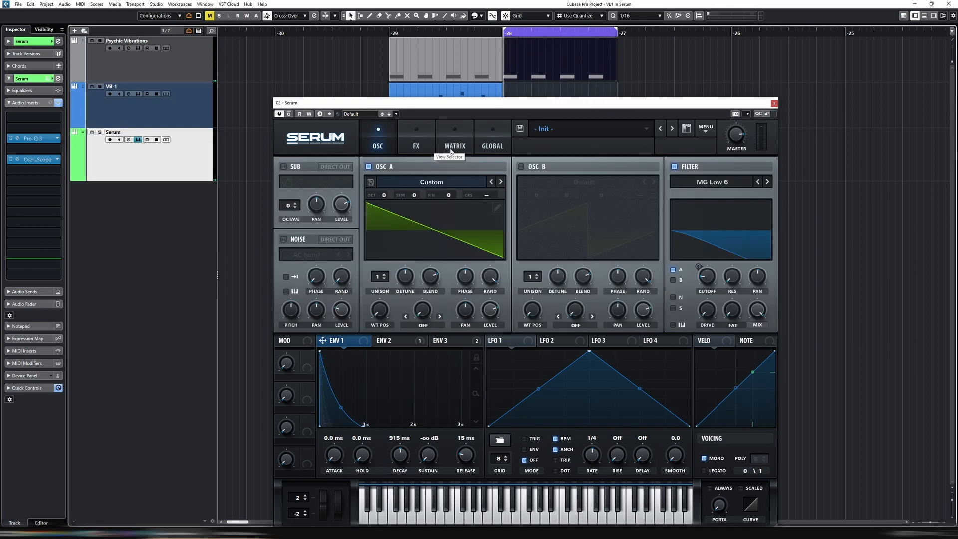
# - Make Macro 1 the auxiliary source of the Env 3 to EQ VolH modulation, name it ATTACK and turn it up
pyautogui.click(450, 151)
pyautogui.click(430, 147)
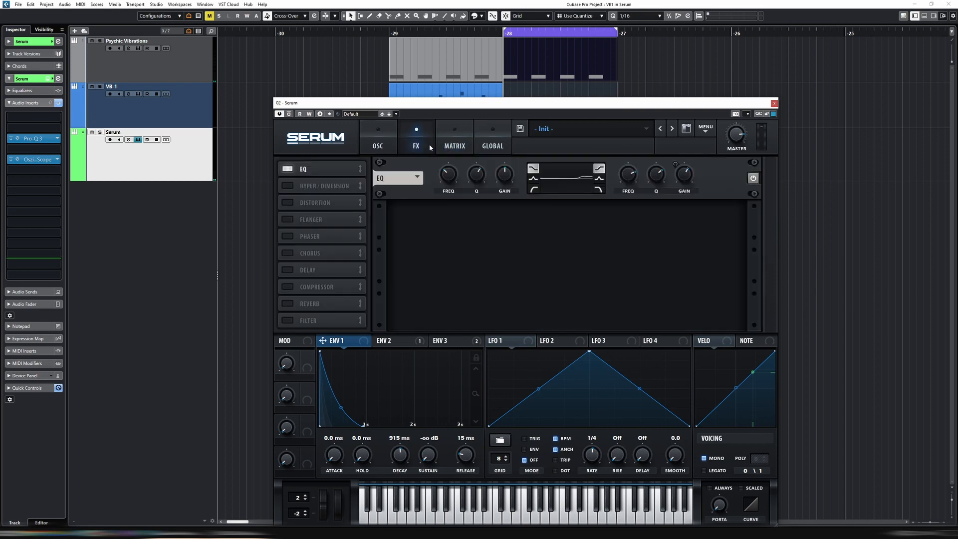
pyautogui.click(458, 149)
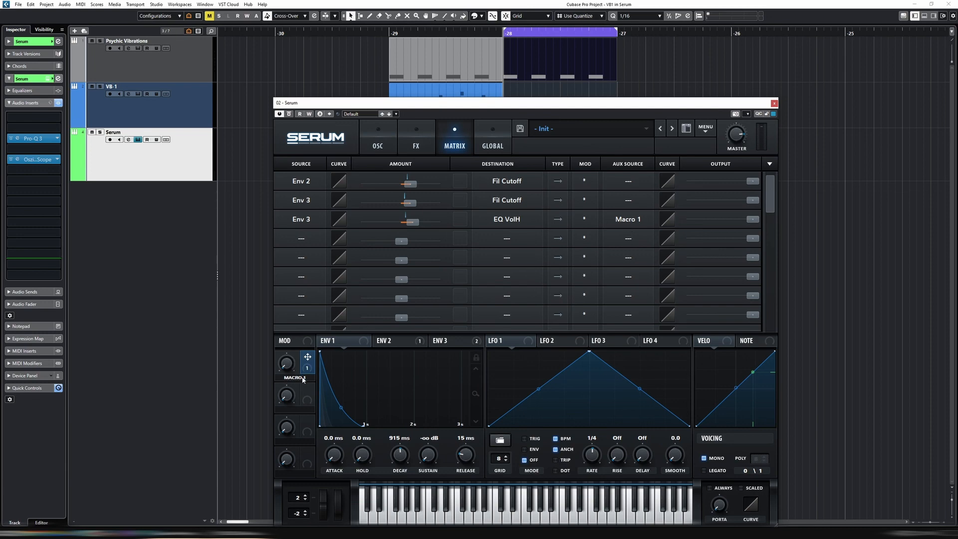
pyautogui.write('ATTACK')
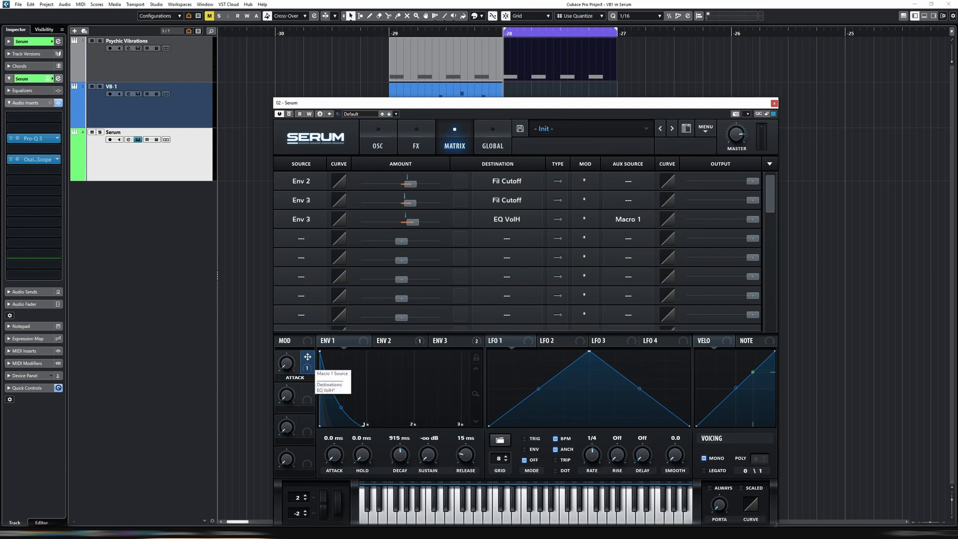
pyautogui.click(417, 145)
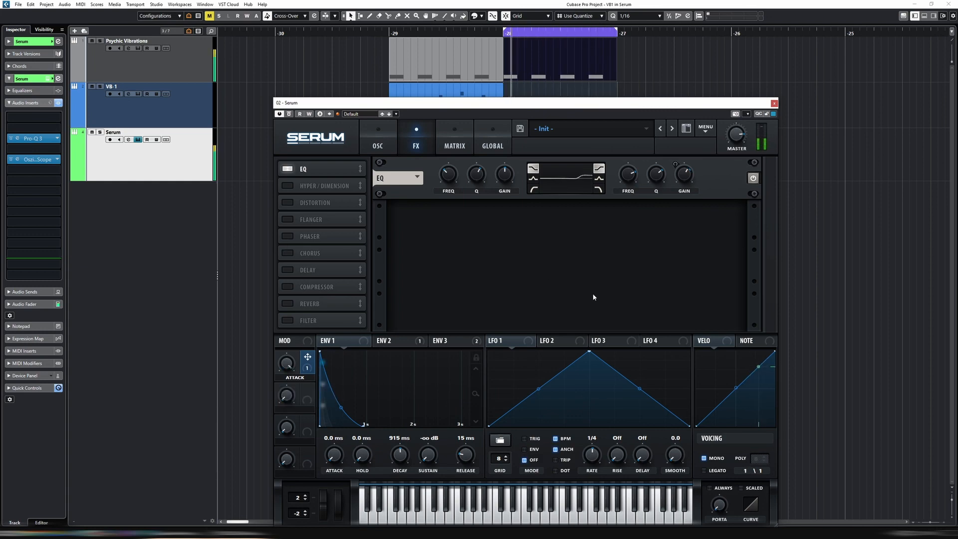
# - Assign Macro 2 to the Env 1 decay with an amount of about 24, turn the macro up and name it RELEASE
pyautogui.moveTo(308, 389); pyautogui.dragTo(371, 402)
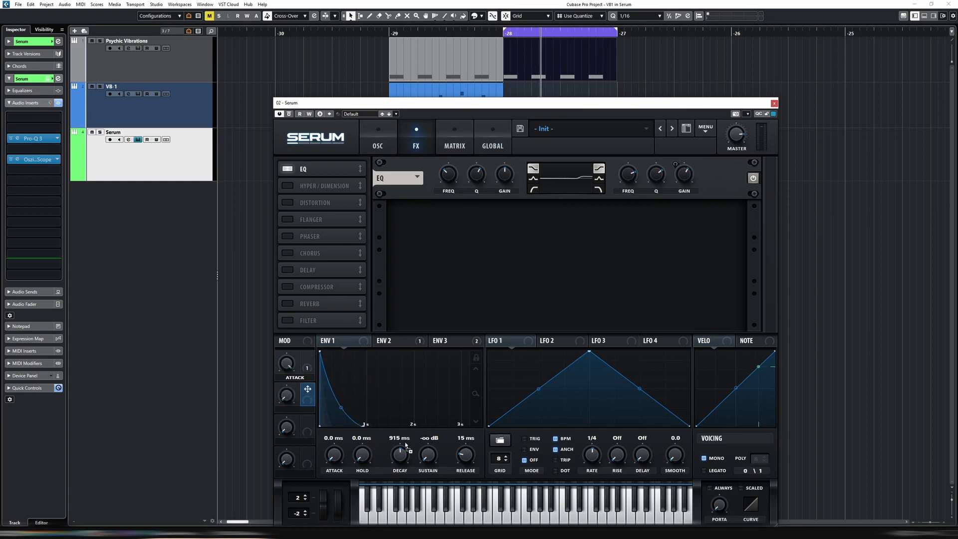
pyautogui.moveTo(391, 444); pyautogui.dragTo(391, 451)
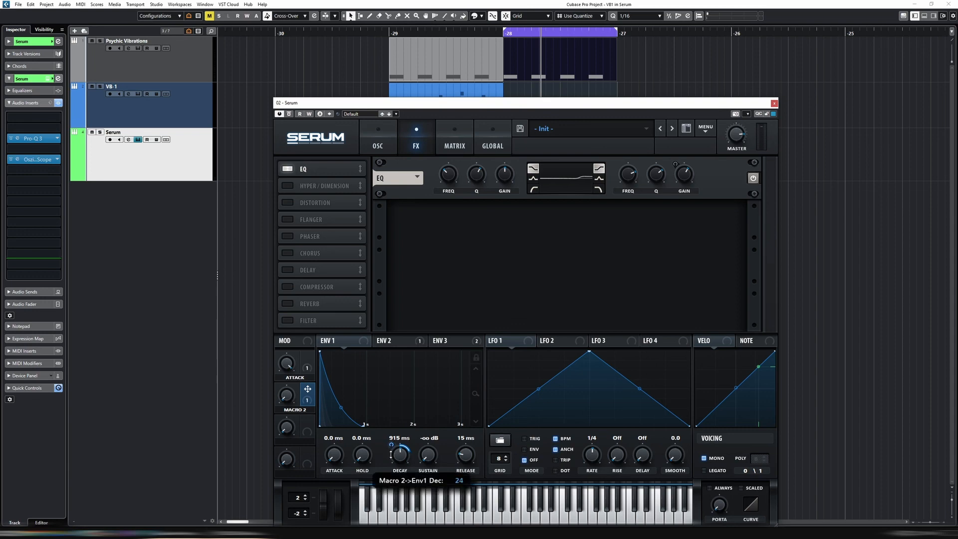
pyautogui.moveTo(288, 397); pyautogui.dragTo(290, 384)
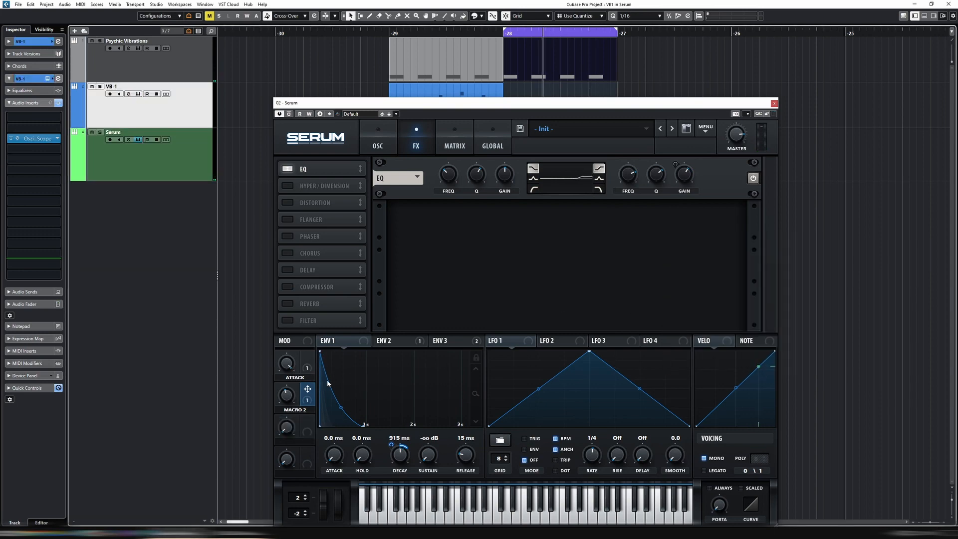
pyautogui.doubleClick(307, 410)
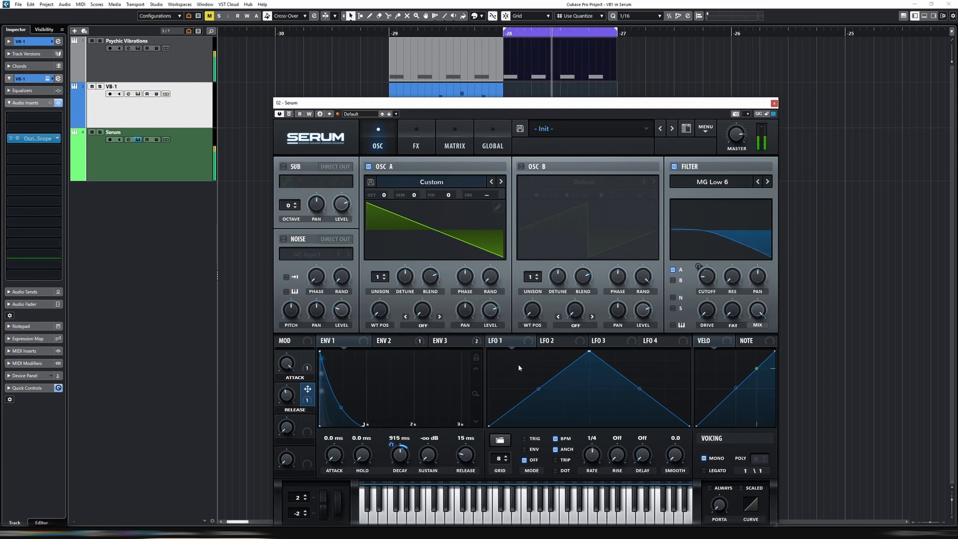
# - Open VB-1 for reference, name Macro 4 DAMPER, and enable an MG Low 12 effects filter after the EQ with Macro 4 on its cutoff
pyautogui.click(138, 94)
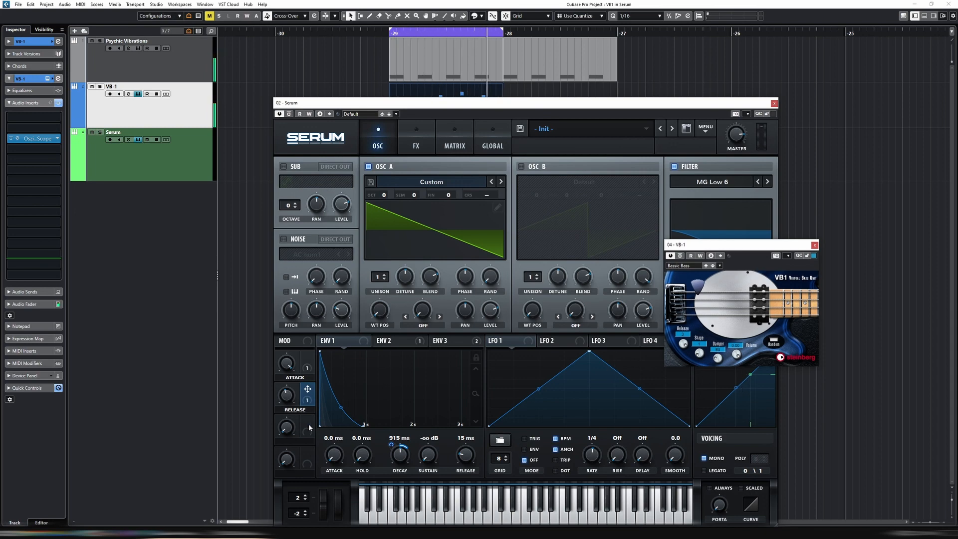
pyautogui.click(417, 145)
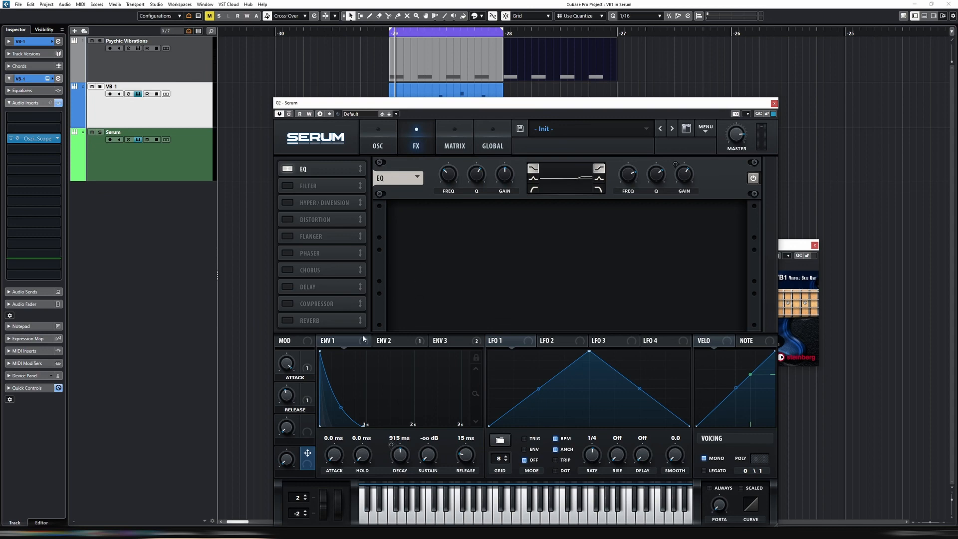
pyautogui.write('DAMPER')
pyautogui.click(292, 188)
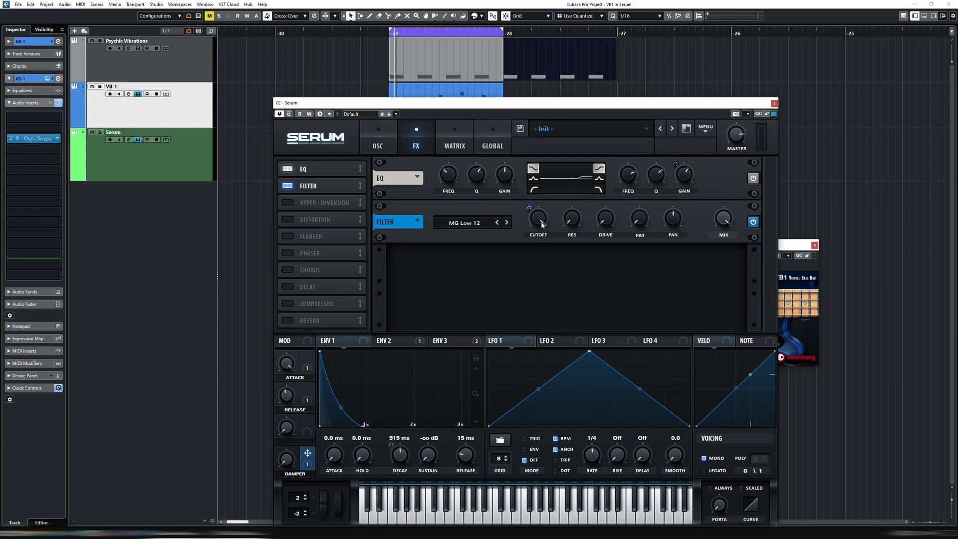
# - Loop the Serum part, adjust the DAMPER modulation of the effects filter cutoff, and test it by sweeping the macro up to 100%
pyautogui.click(564, 57)
pyautogui.hotkey('shift', 'g')
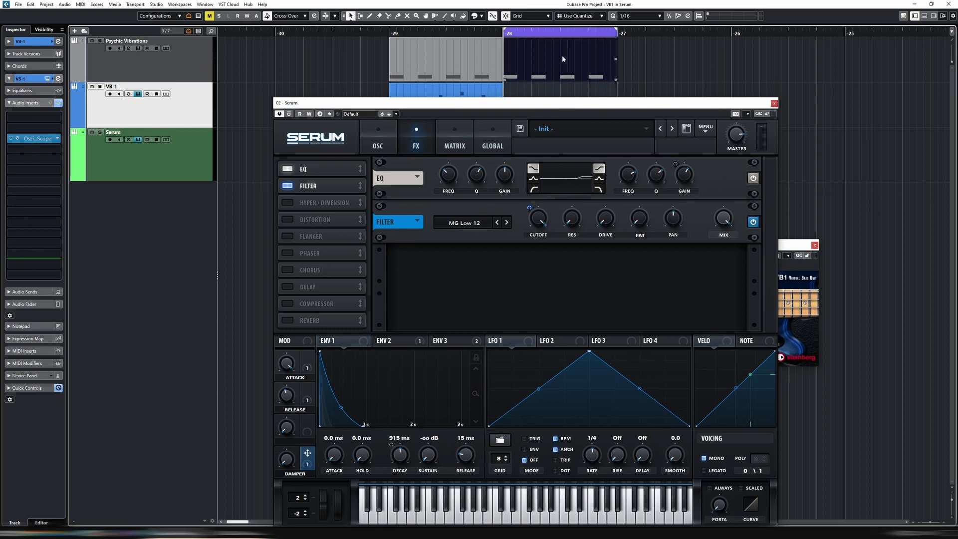
pyautogui.moveTo(530, 209); pyautogui.dragTo(529, 226)
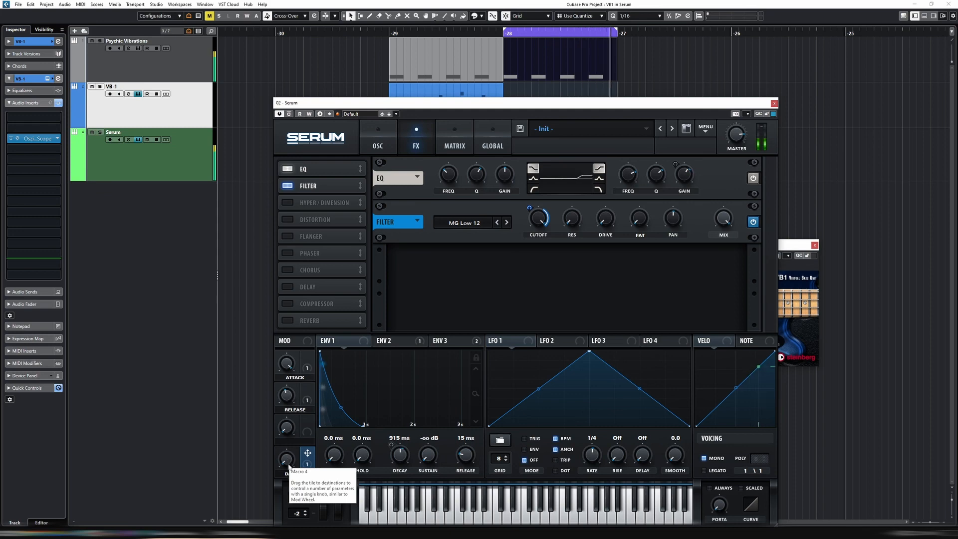
pyautogui.moveTo(288, 464); pyautogui.dragTo(289, 342)
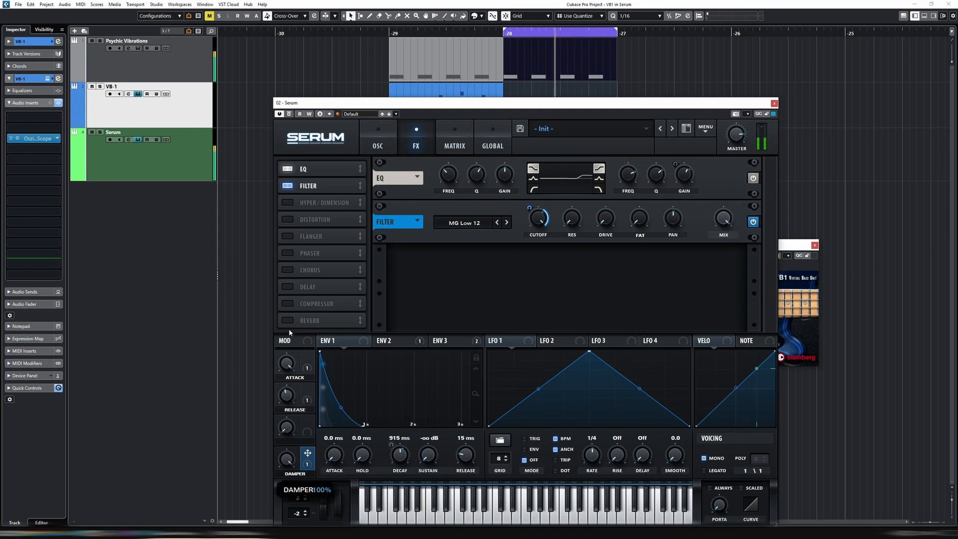
pyautogui.moveTo(289, 332); pyautogui.dragTo(420, 378)
pyautogui.press('space')
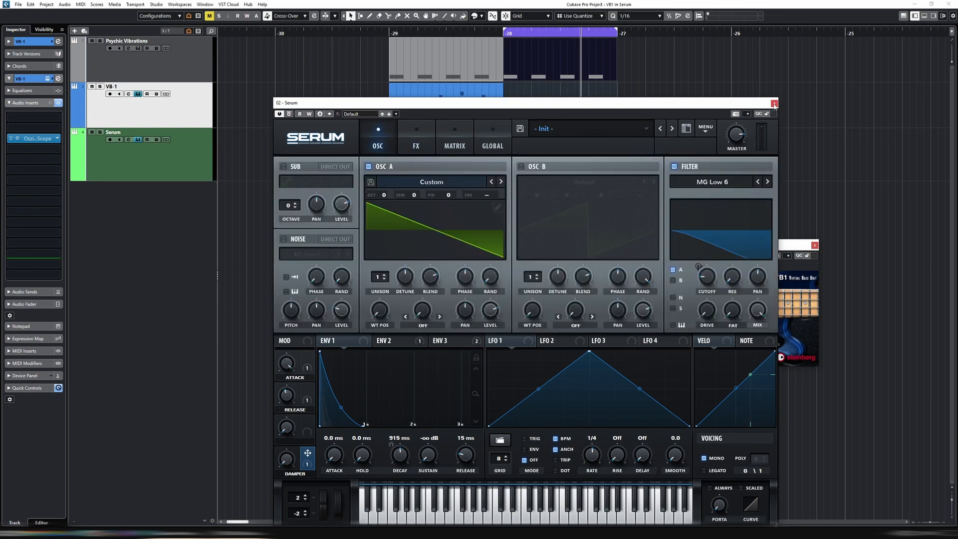
# - Close Serum, loop playback over the VB-1 part and open the oscilloscope insert on the VB-1 track
pyautogui.click(775, 105)
pyautogui.click(501, 109)
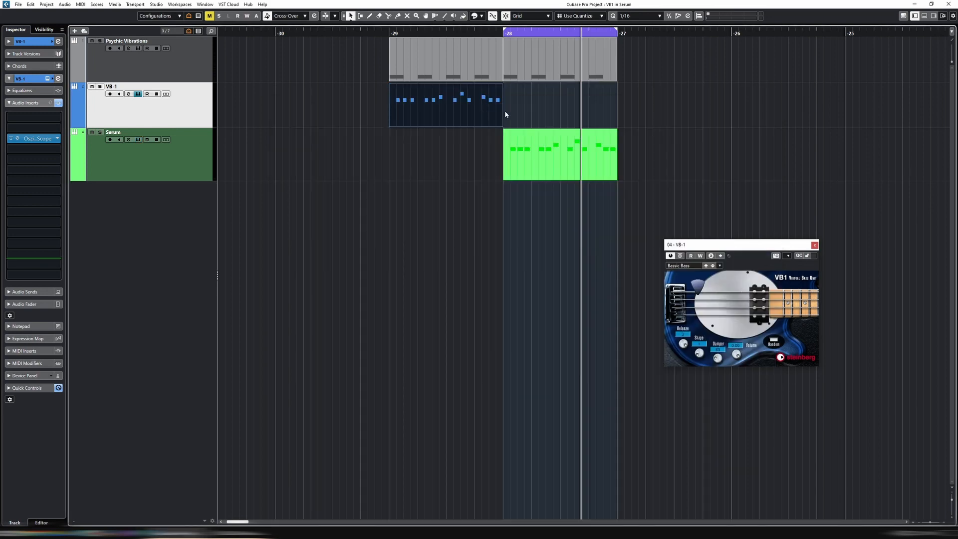
pyautogui.hotkey('shift', 'g')
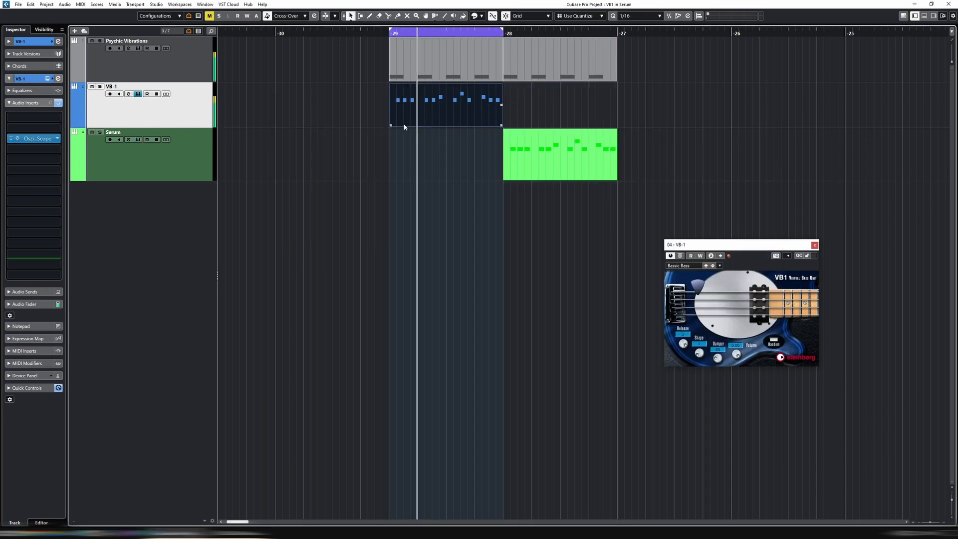
pyautogui.click(18, 138)
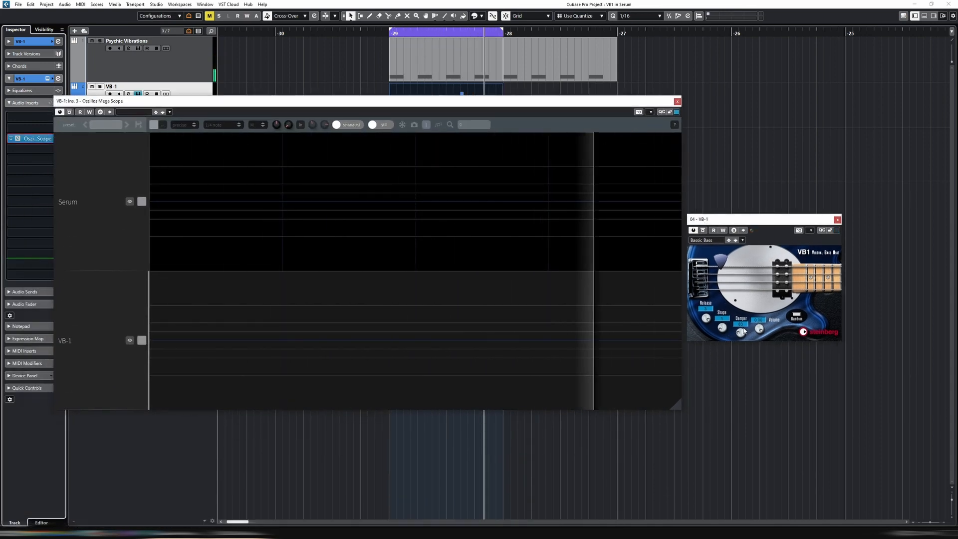
# - Sweep the VB-1 Shape knob up and back while watching the waveform in the oscilloscope, and close the scope and stop playback
pyautogui.moveTo(724, 331); pyautogui.dragTo(724, 338)
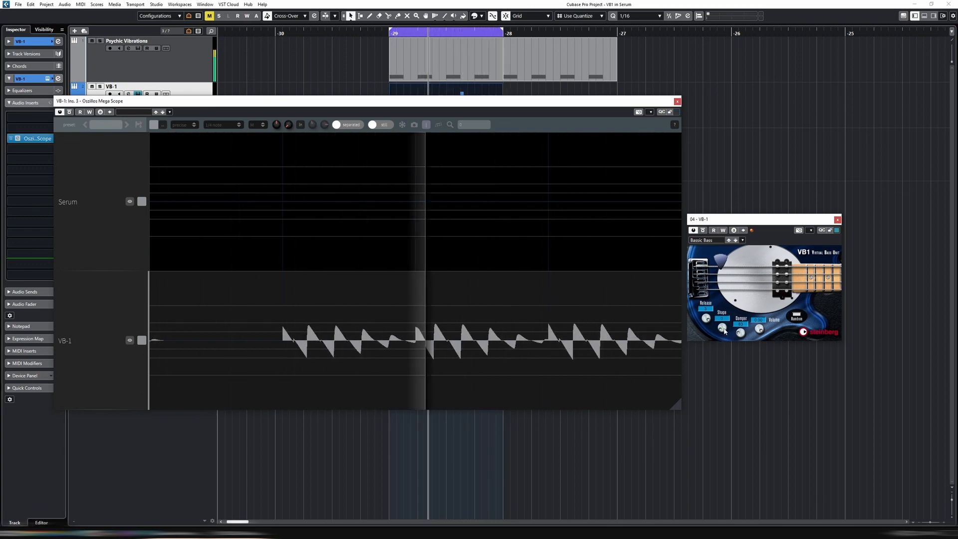
pyautogui.moveTo(723, 329)
pyautogui.mouseDown()
pyautogui.moveTo(725, 316)
pyautogui.moveTo(724, 338)
pyautogui.moveTo(732, 283)
pyautogui.moveTo(730, 318)
pyautogui.mouseUp()
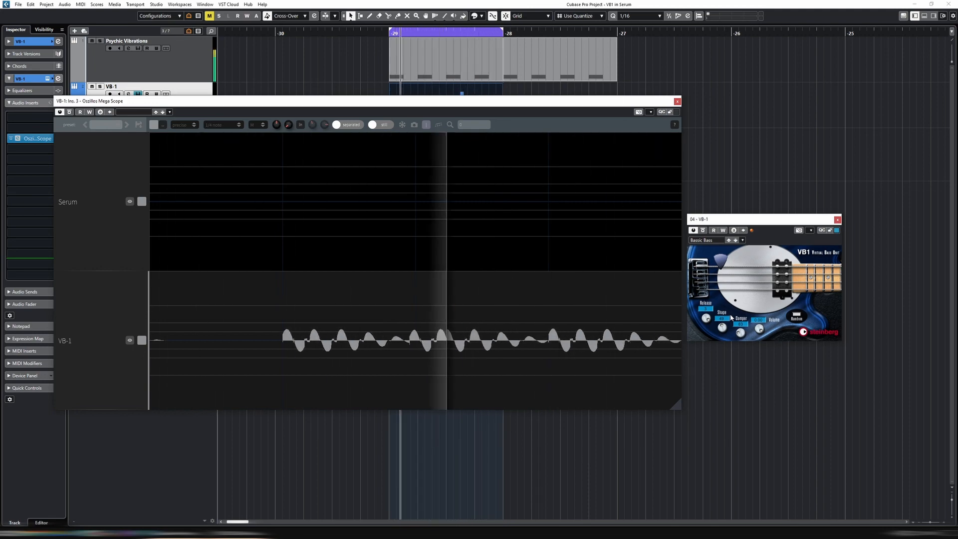
pyautogui.moveTo(731, 318); pyautogui.dragTo(730, 367)
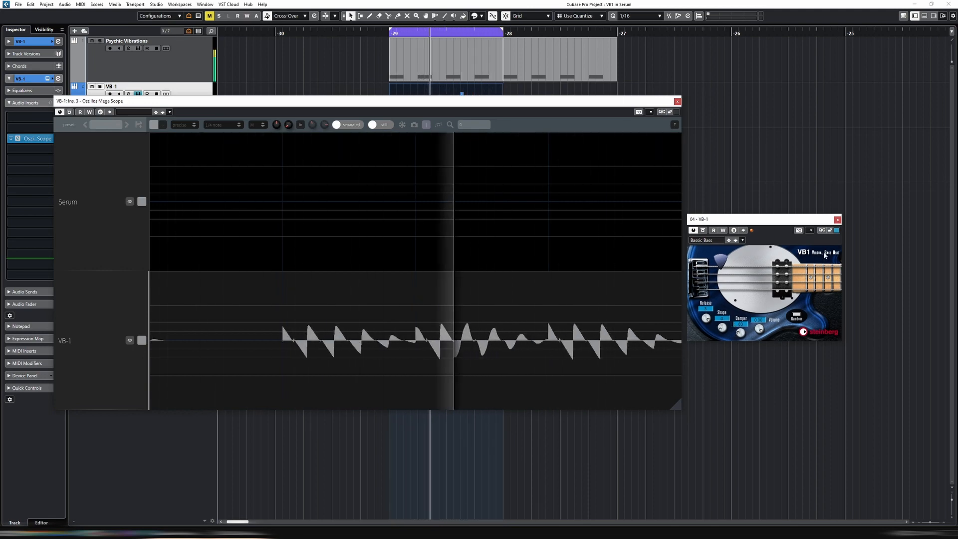
pyautogui.click(837, 220)
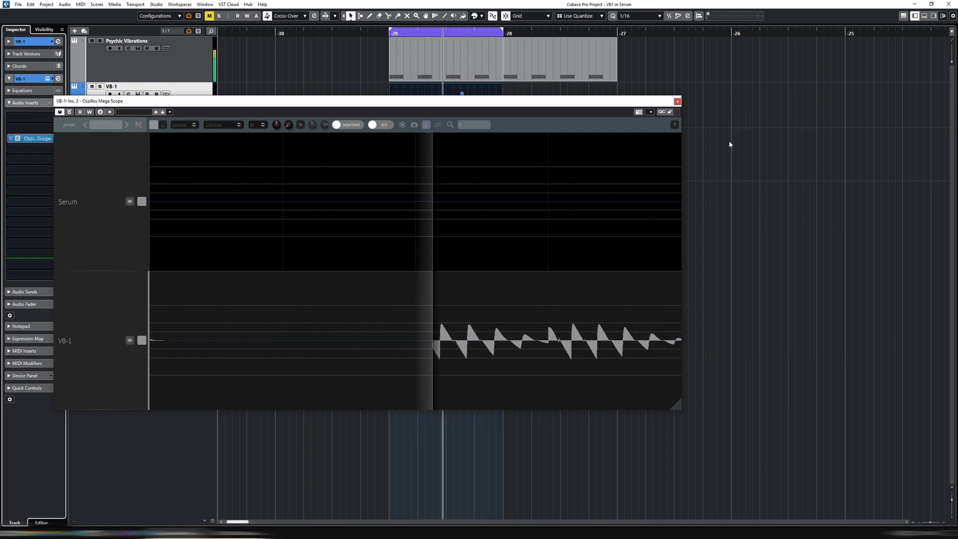
pyautogui.click(677, 101)
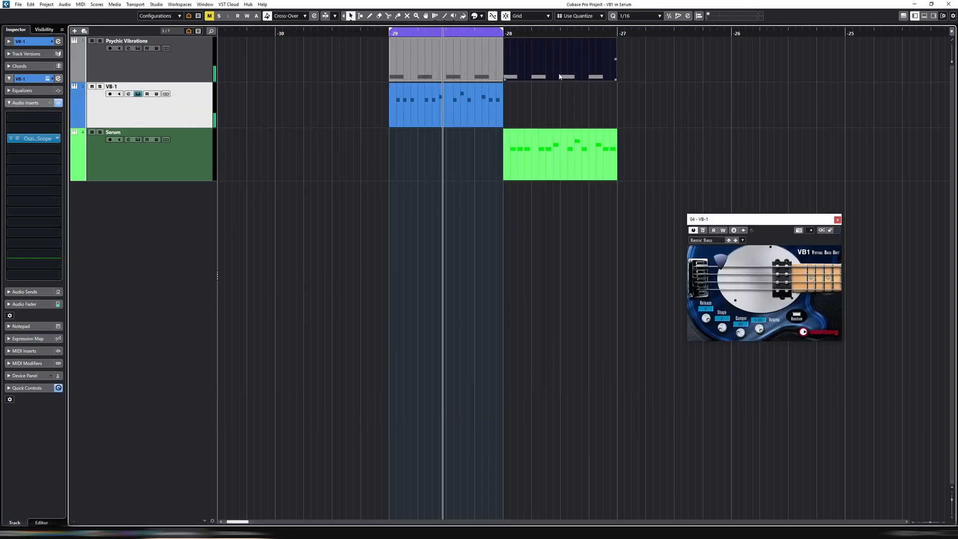
pyautogui.press('space')
# - Open Serum's oscillator A wavetable editor and fill the second frame with the preset sin formula
pyautogui.click(137, 140)
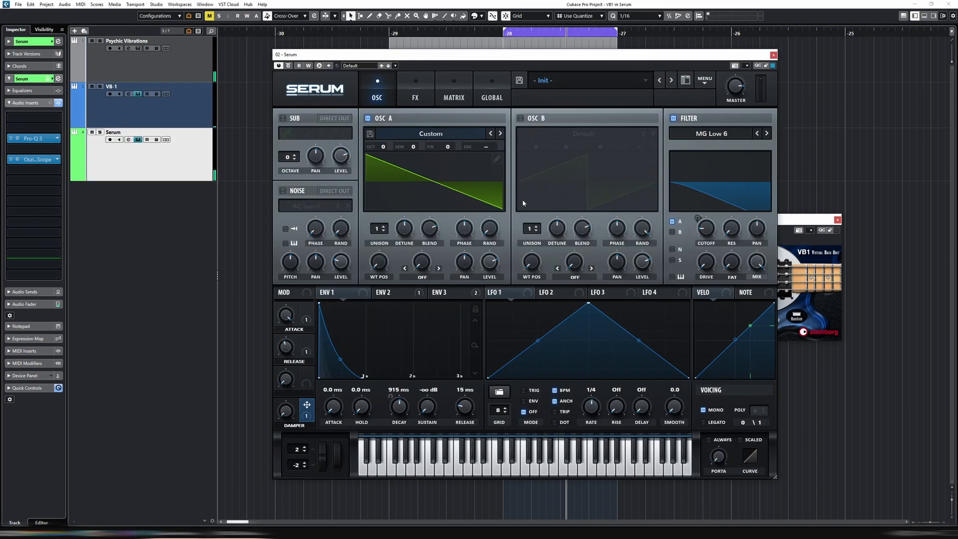
pyautogui.click(496, 160)
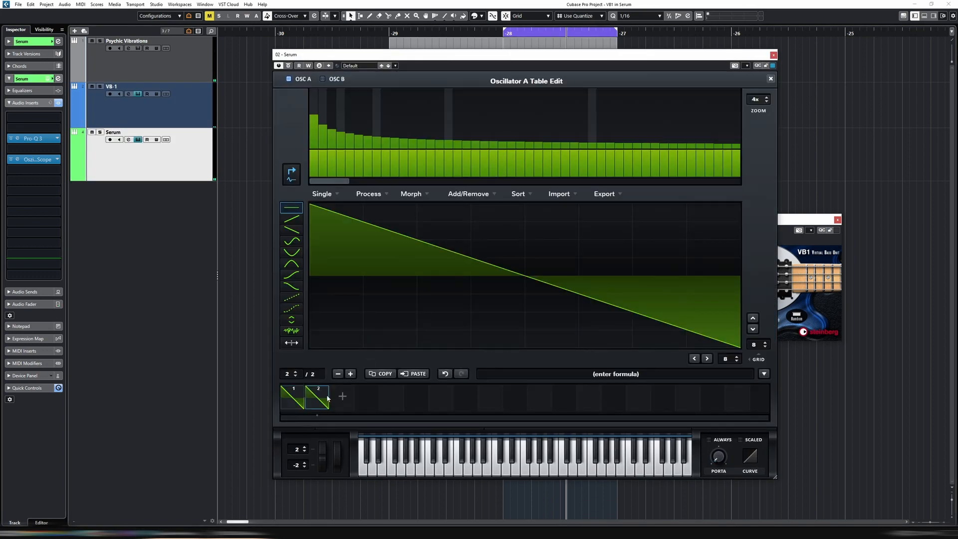
pyautogui.click(763, 372)
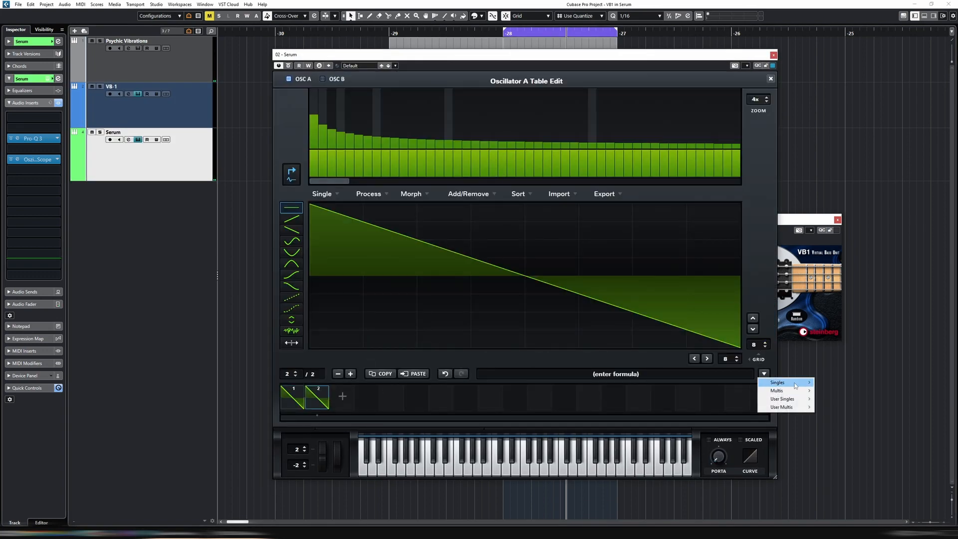
pyautogui.moveTo(798, 383)
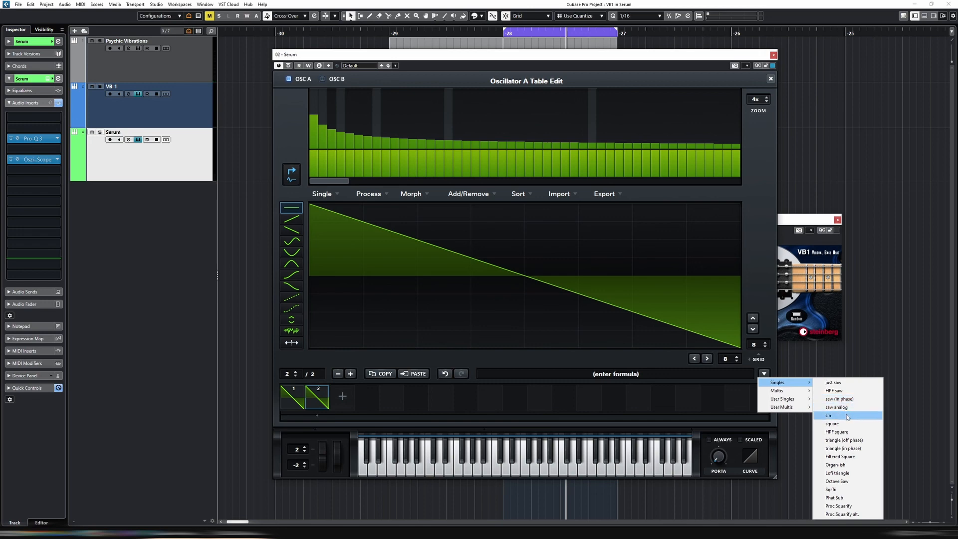
pyautogui.click(848, 416)
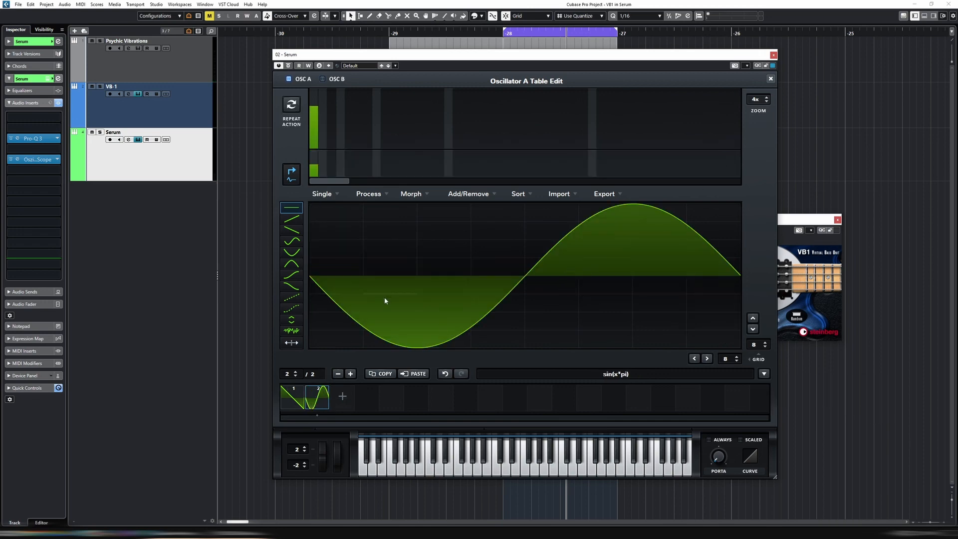
# - Flip the wavetable frames vertically, morph between them with Crossfade, and close the wavetable editor
pyautogui.click(383, 195)
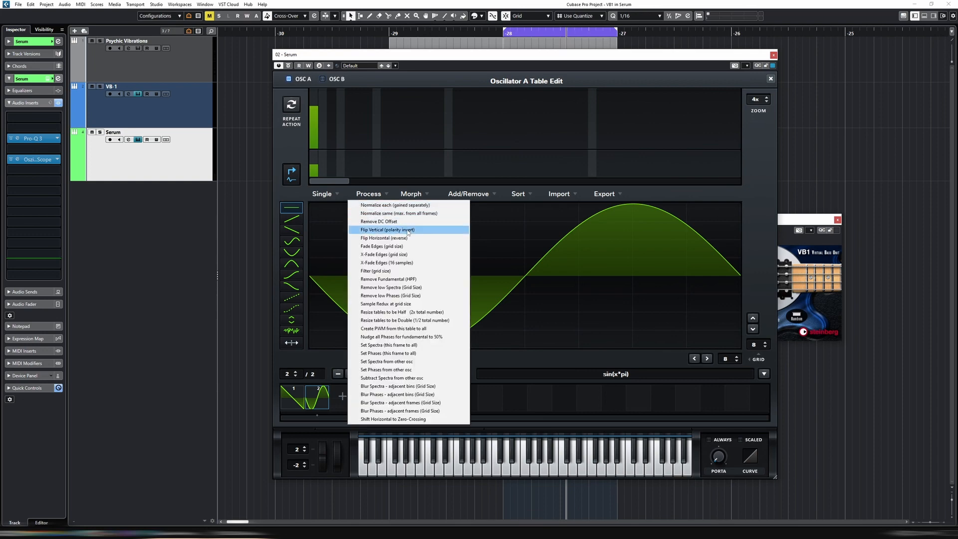
pyautogui.click(408, 230)
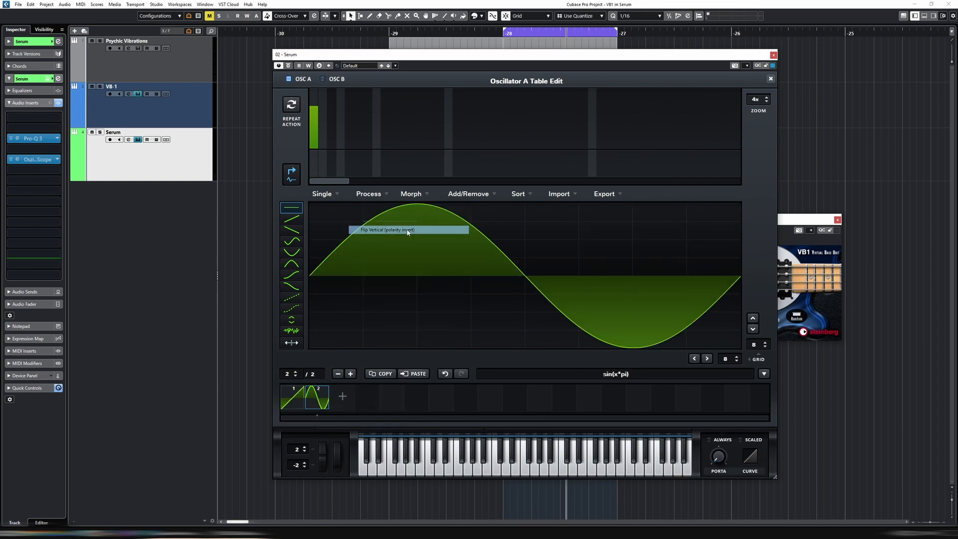
pyautogui.click(370, 194)
pyautogui.click(415, 195)
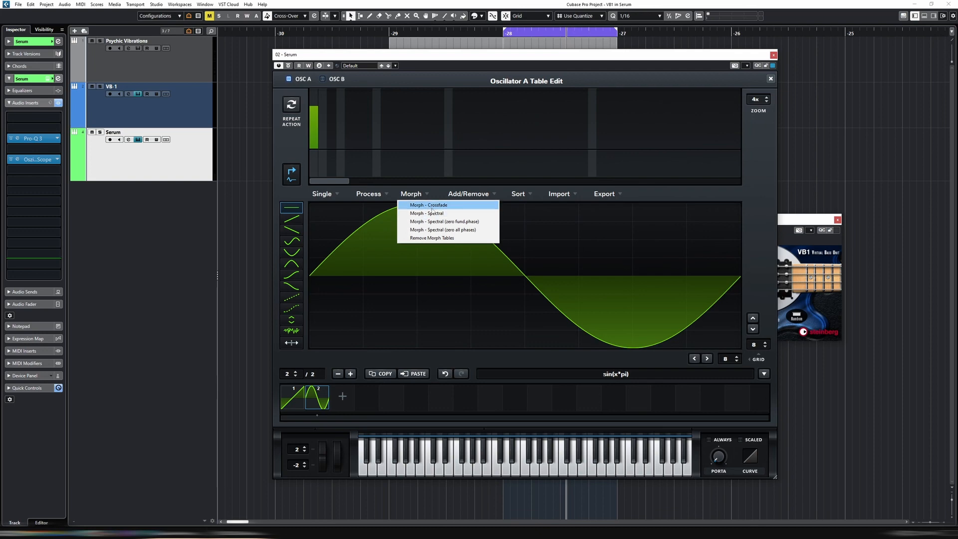
pyautogui.click(432, 206)
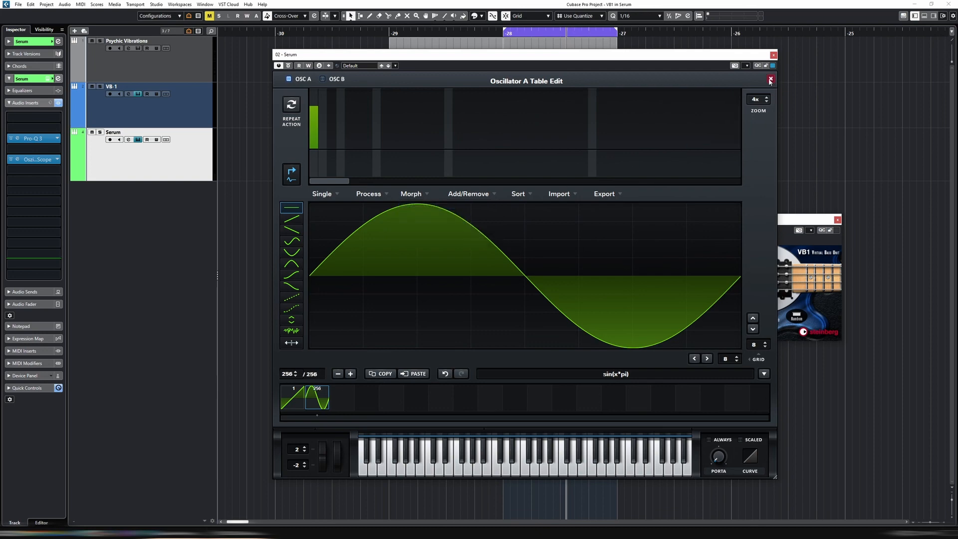
pyautogui.click(770, 80)
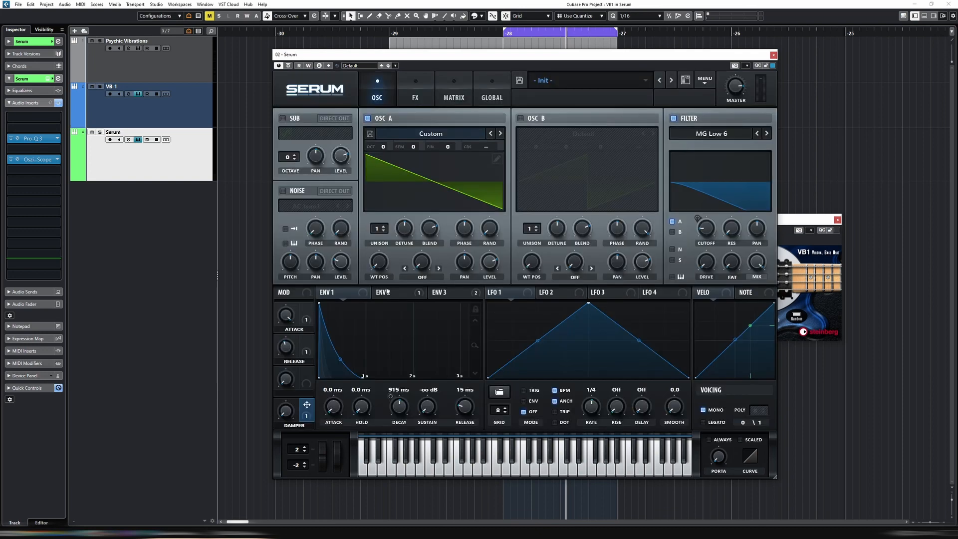
# - Sweep oscillator A's wavetable position to preview the morph from saw to sine
pyautogui.moveTo(380, 269); pyautogui.dragTo(380, 247)
pyautogui.moveTo(389, 304); pyautogui.dragTo(384, 237)
pyautogui.moveTo(392, 173); pyautogui.dragTo(380, 252)
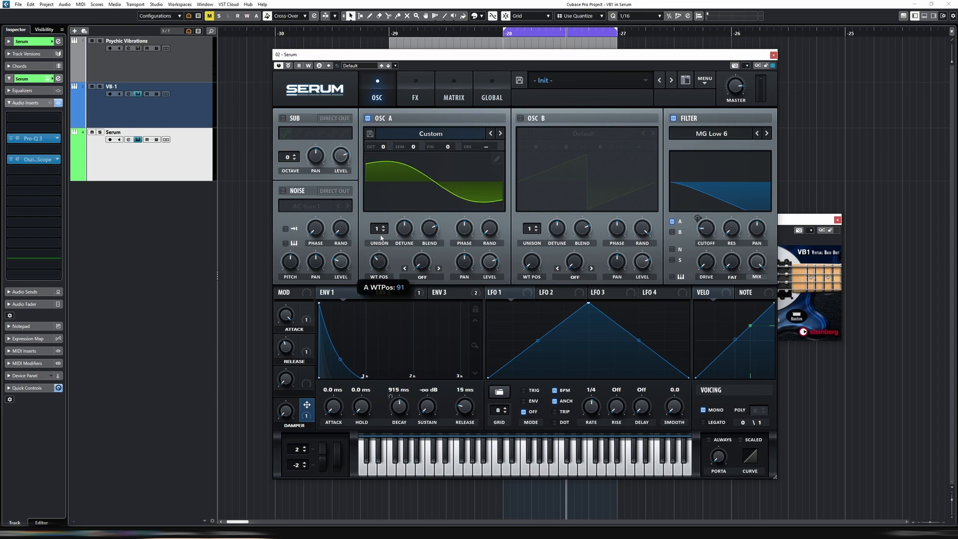
# - Return oscillator A's wavetable position to the first frame, assign Macro 3 to it, adjust the modulation amount and test the macro during playback
pyautogui.click(147, 144)
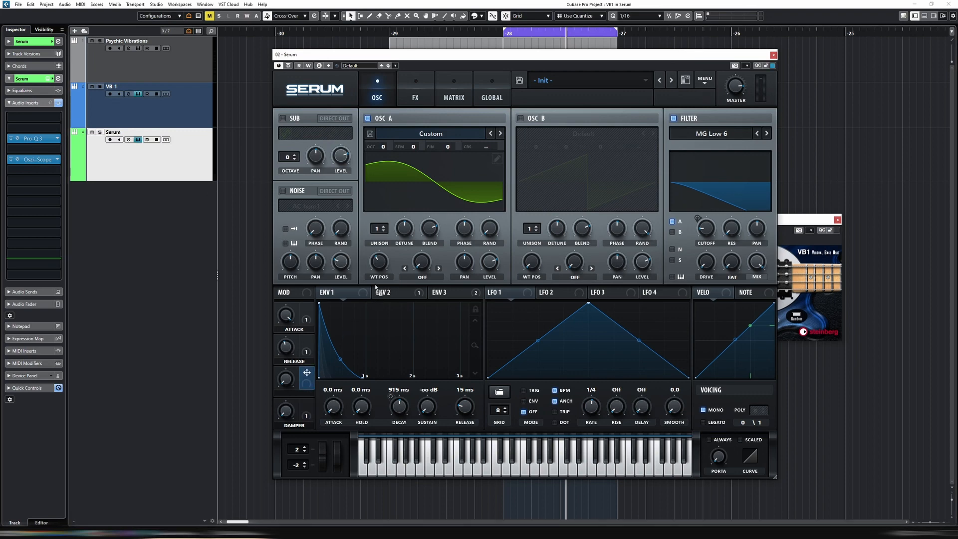
pyautogui.moveTo(382, 266); pyautogui.dragTo(383, 325)
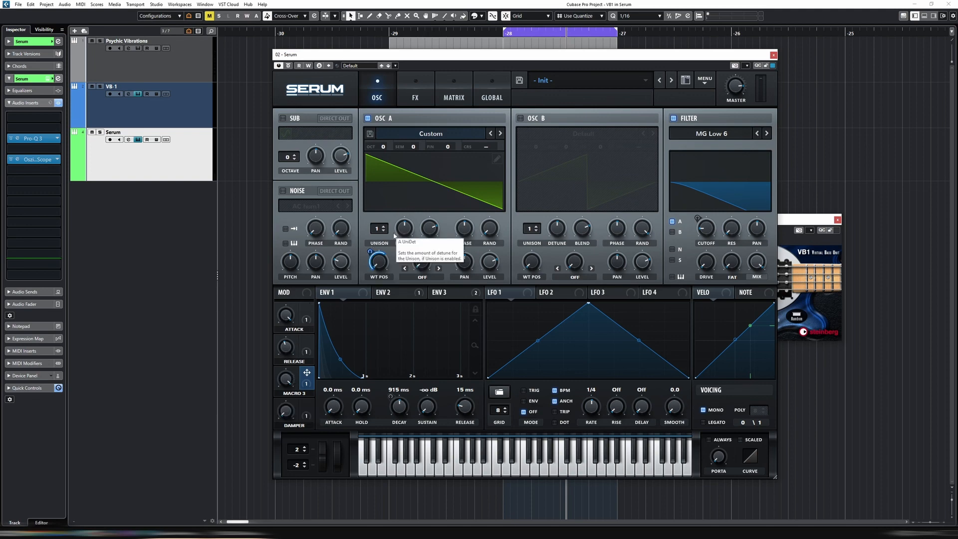
pyautogui.press('space')
pyautogui.moveTo(371, 252); pyautogui.dragTo(370, 260)
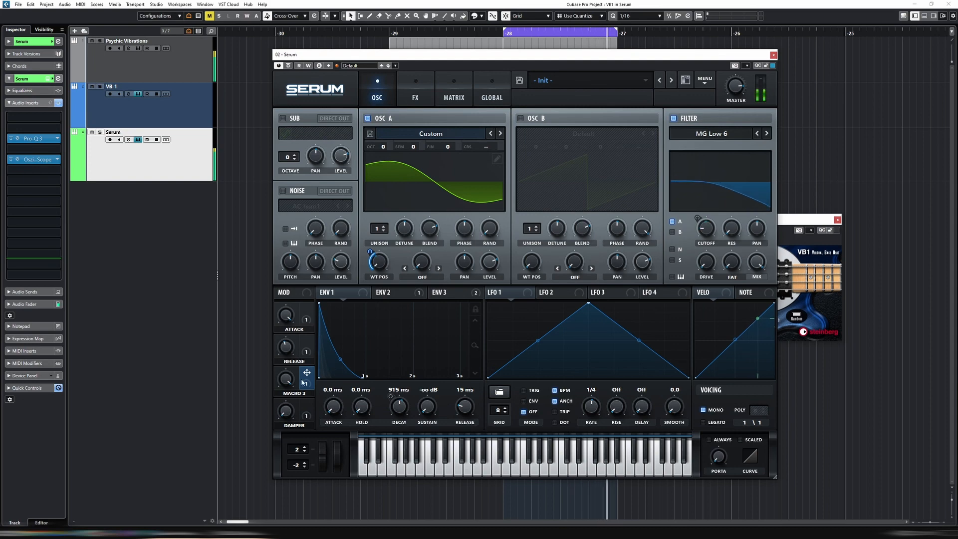
pyautogui.moveTo(286, 379); pyautogui.dragTo(306, 492)
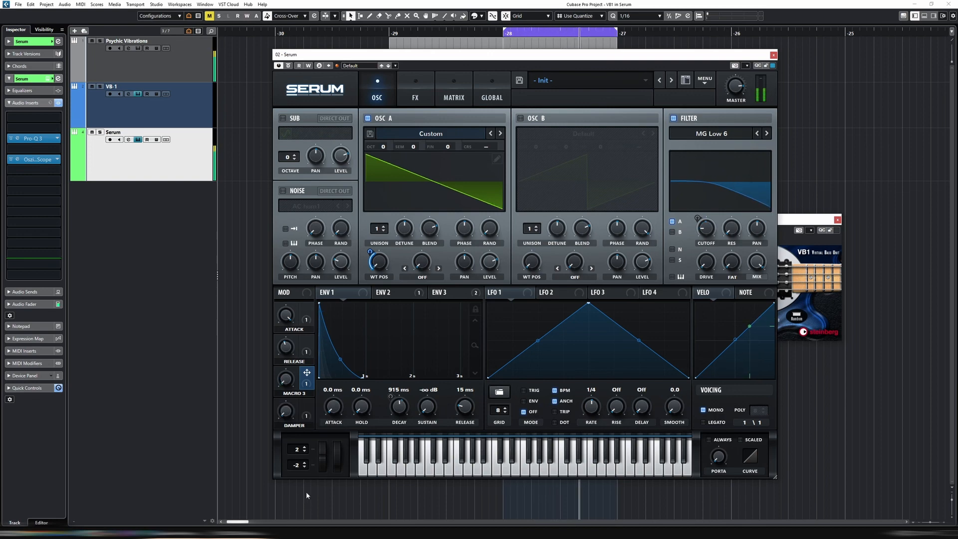
# - Arrange the Serum and VB-1 windows side by side below the arrangement and loop the VB-1 part for listening
pyautogui.moveTo(671, 55); pyautogui.dragTo(576, 185)
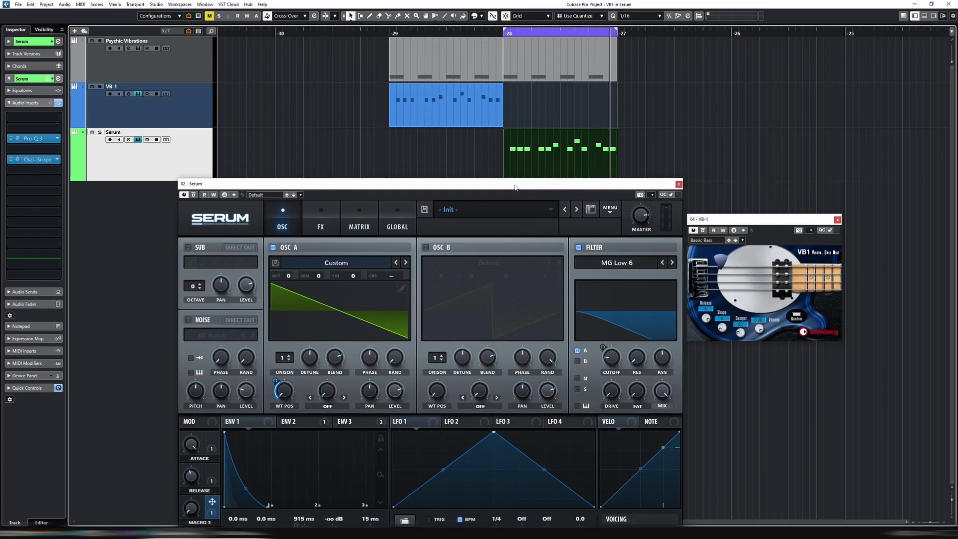
pyautogui.press('space')
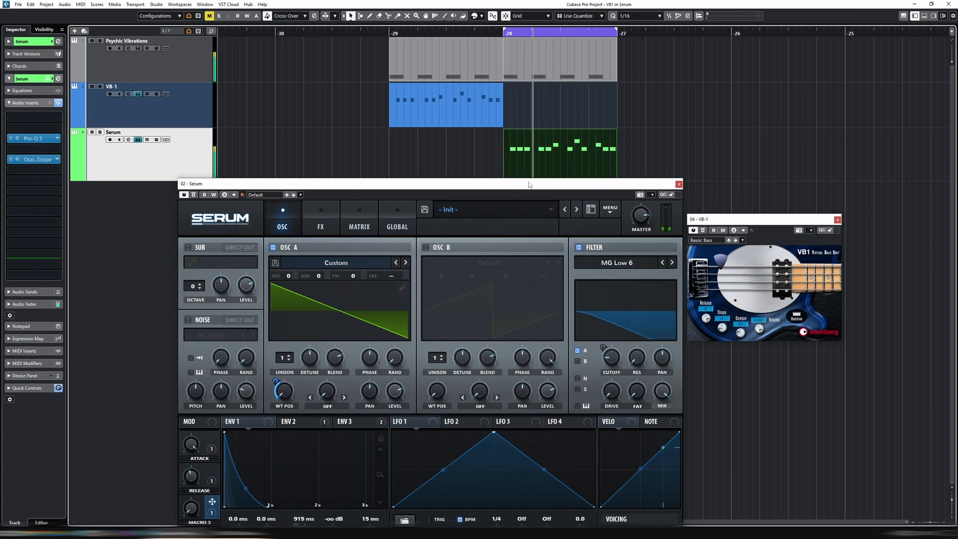
pyautogui.click(473, 76)
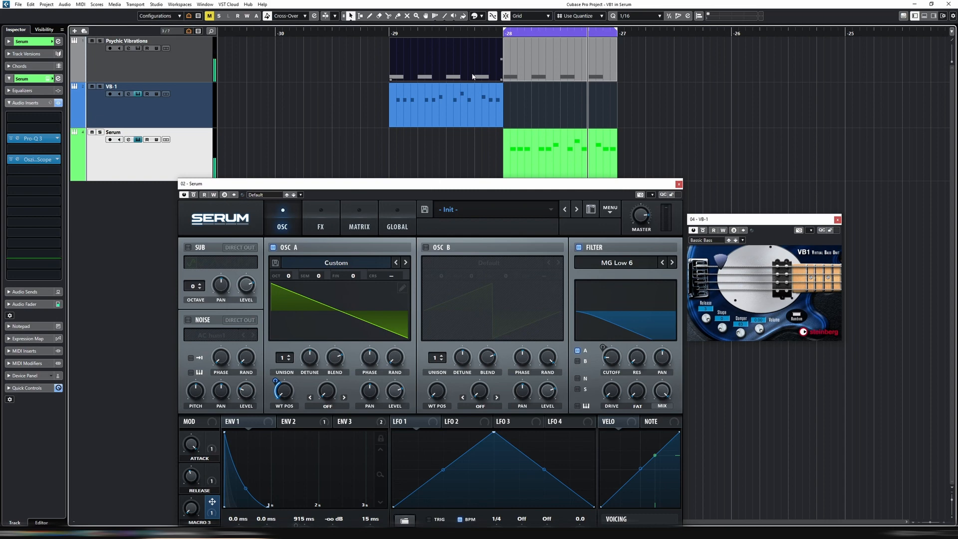
pyautogui.press('p')
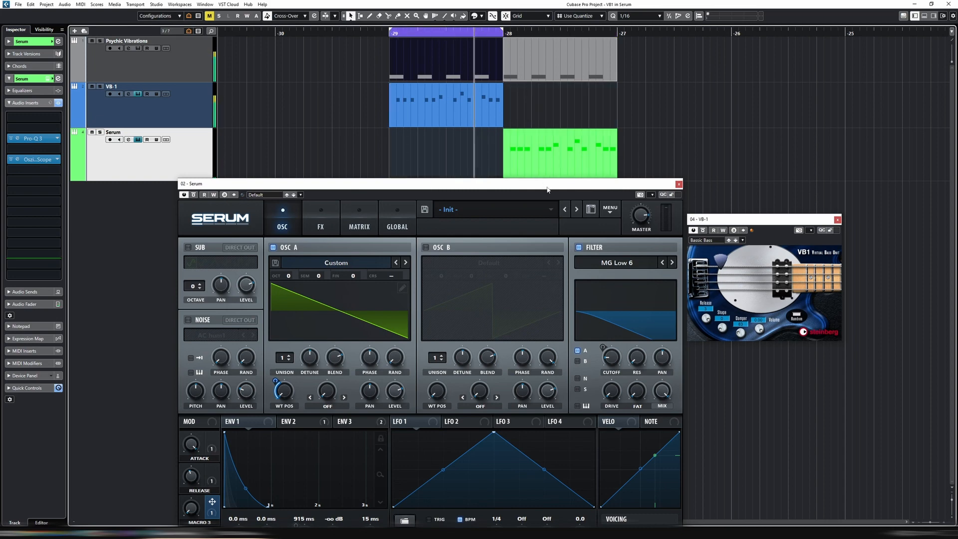
pyautogui.moveTo(546, 189); pyautogui.dragTo(476, 160)
pyautogui.moveTo(730, 223); pyautogui.dragTo(715, 211)
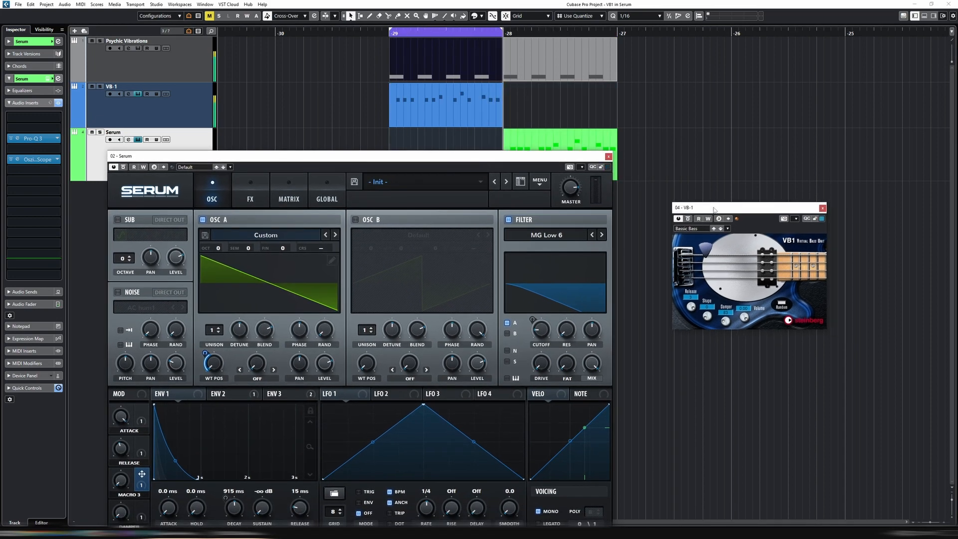
pyautogui.moveTo(601, 156); pyautogui.dragTo(590, 127)
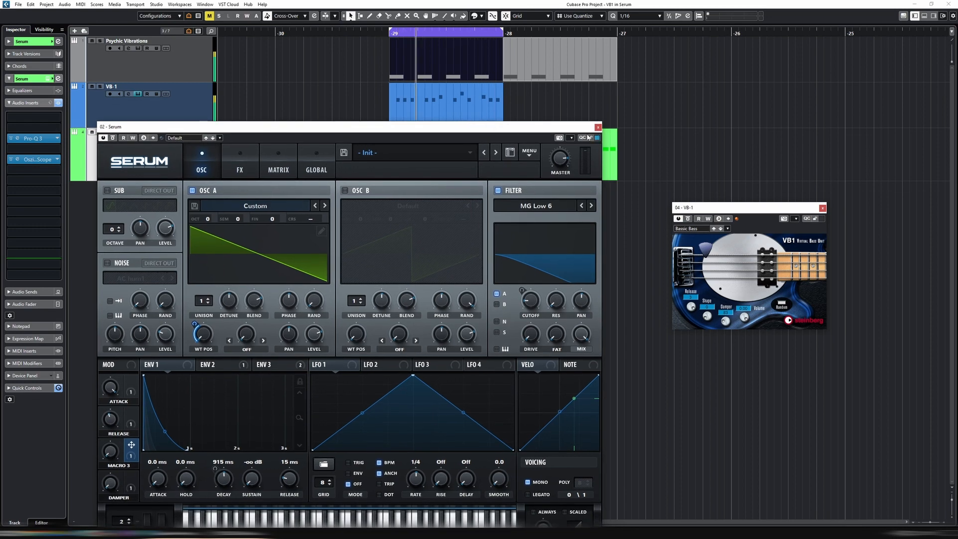
pyautogui.moveTo(531, 131); pyautogui.dragTo(523, 150)
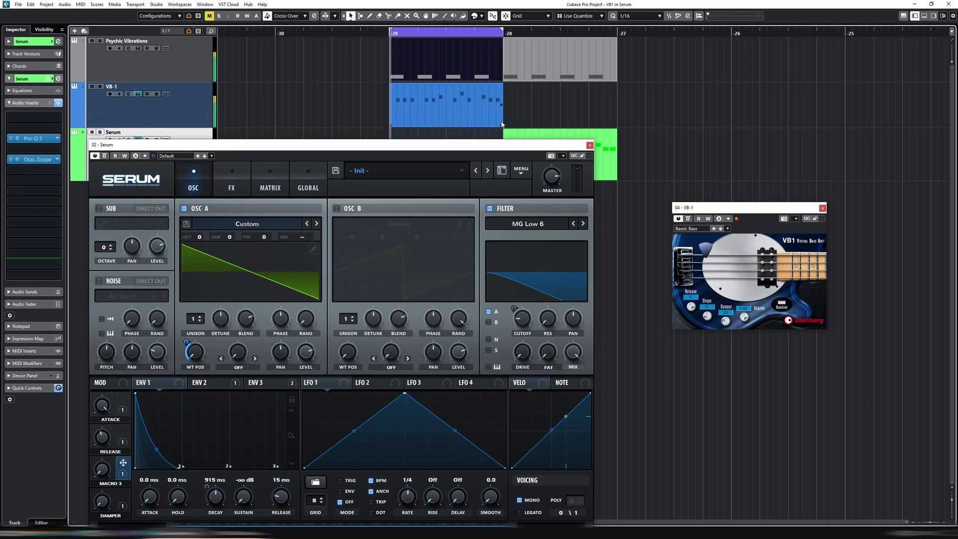
# - Loop the Serum part for comparison and check the high-band gain of Serum's effects EQ
pyautogui.click(538, 79)
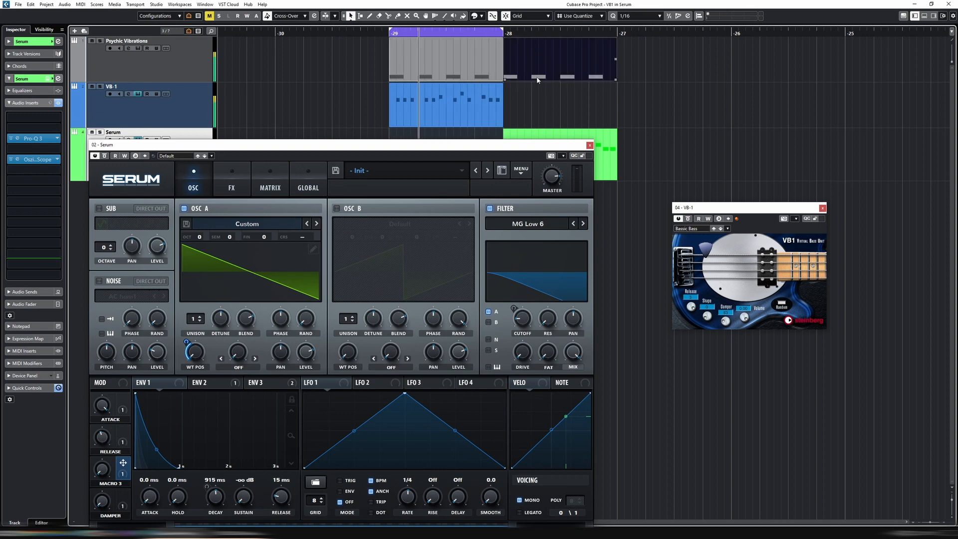
pyautogui.press('p')
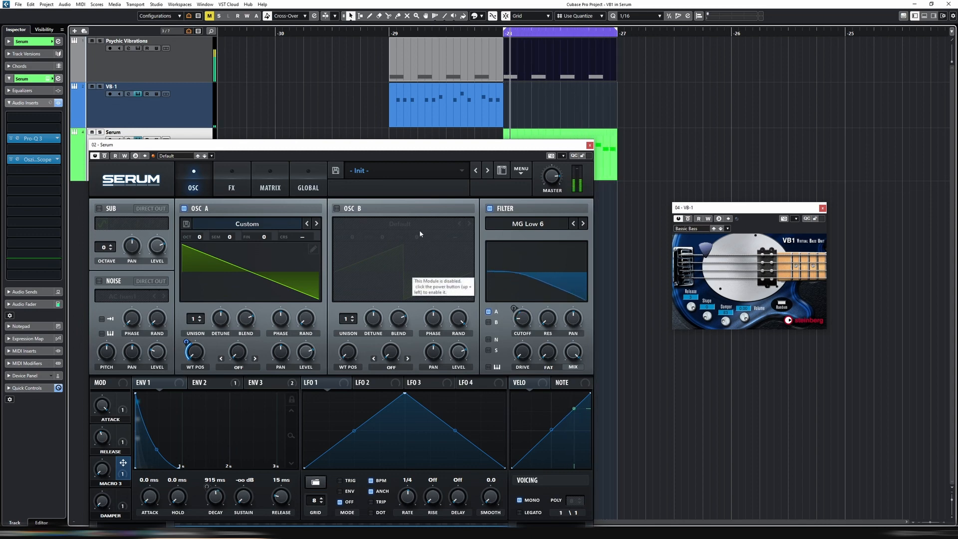
pyautogui.moveTo(369, 145); pyautogui.dragTo(374, 142)
pyautogui.click(236, 182)
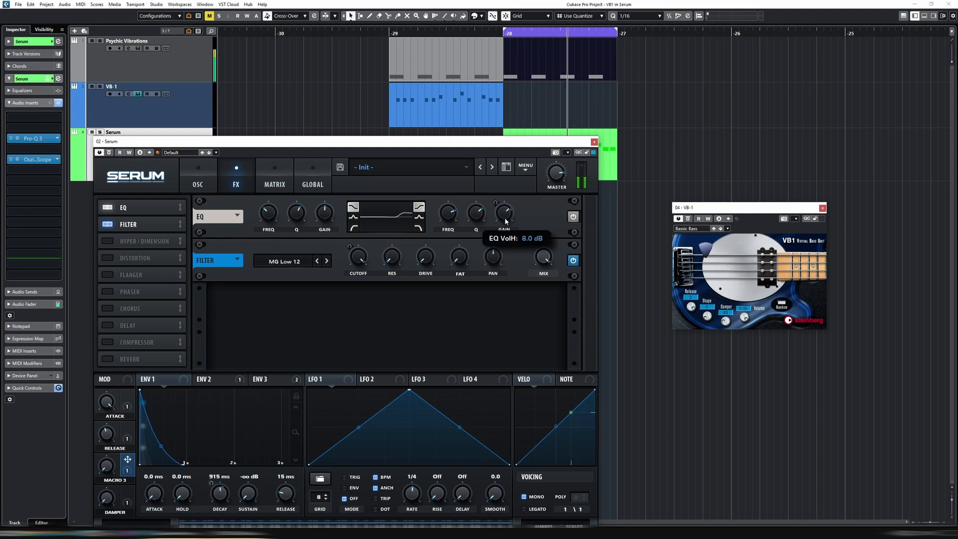
# - Return to Serum's oscillator page and name Macro 3 SHAPE
pyautogui.click(198, 180)
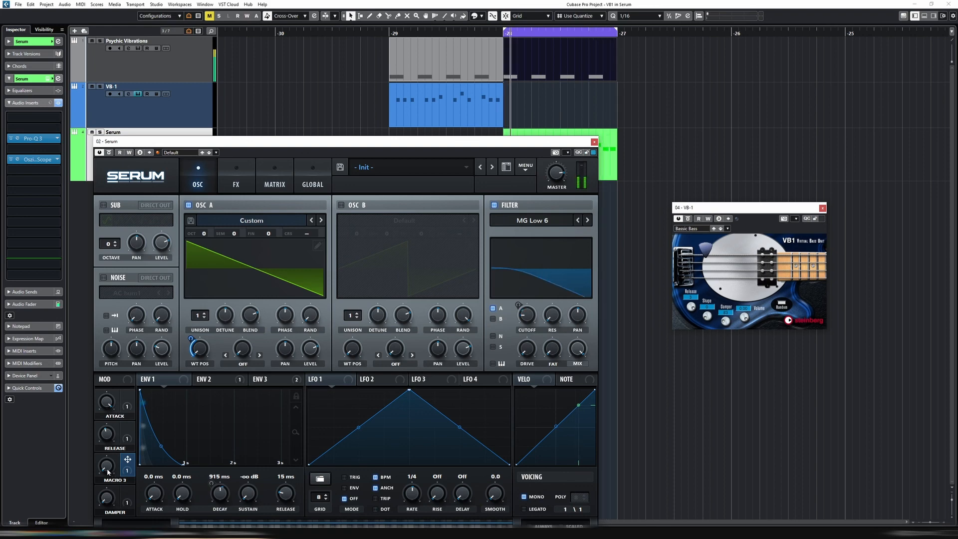
pyautogui.doubleClick(130, 479)
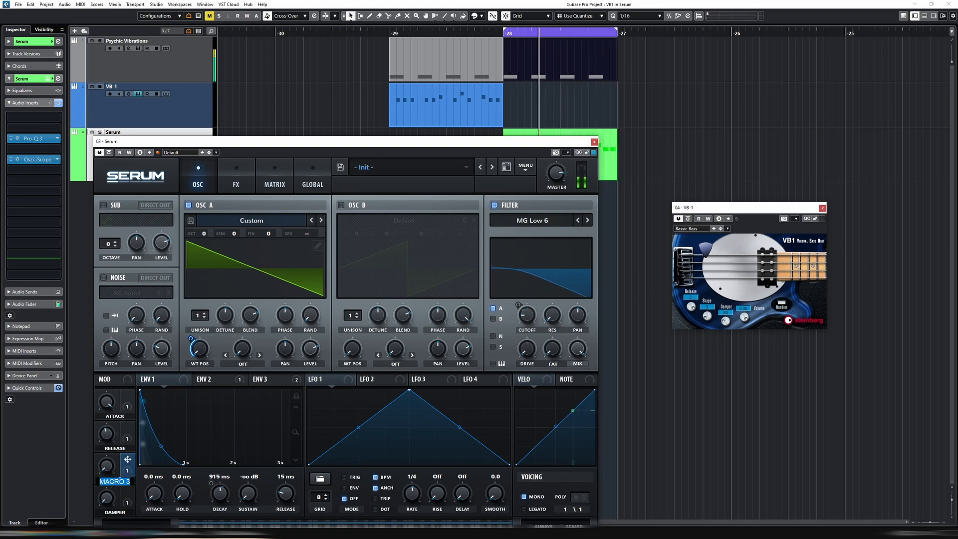
pyautogui.write('SHAPE')
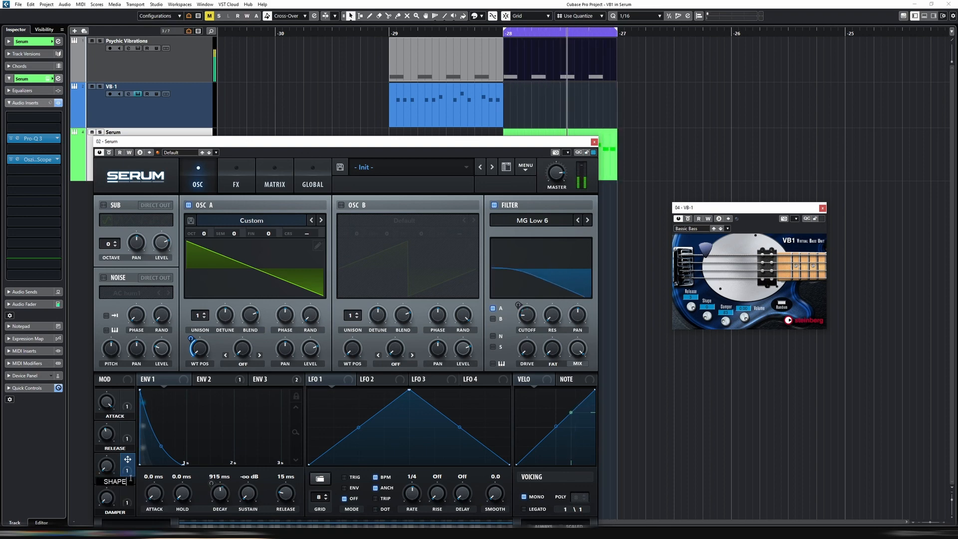
pyautogui.press('Return')
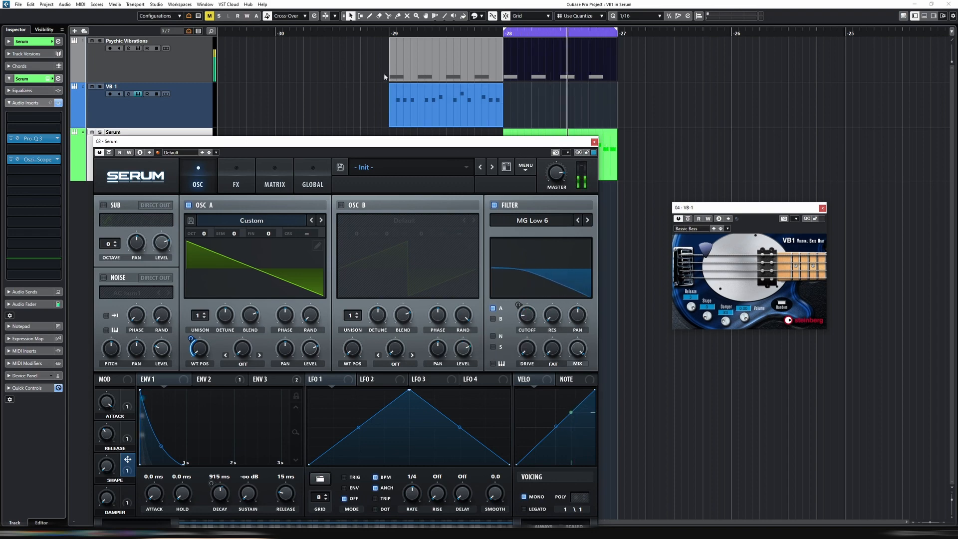
# - Select the parts across both sections and loop playback over the VB-1 and Serum parts together
pyautogui.moveTo(388, 75); pyautogui.dragTo(605, 143)
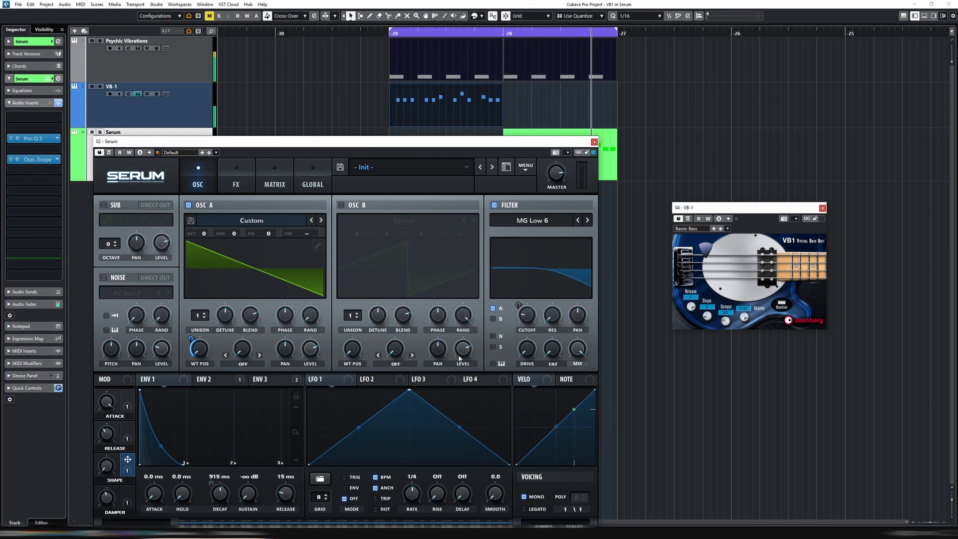
# - Review Serum's effects page with the EQ and filter, along with the modulation matrix routings
pyautogui.click(274, 187)
pyautogui.click(236, 184)
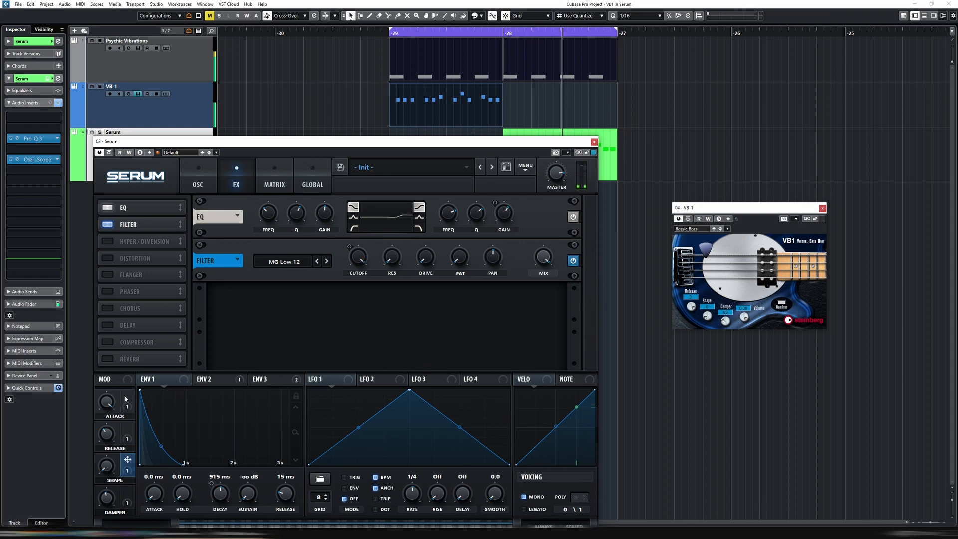
pyautogui.click(290, 177)
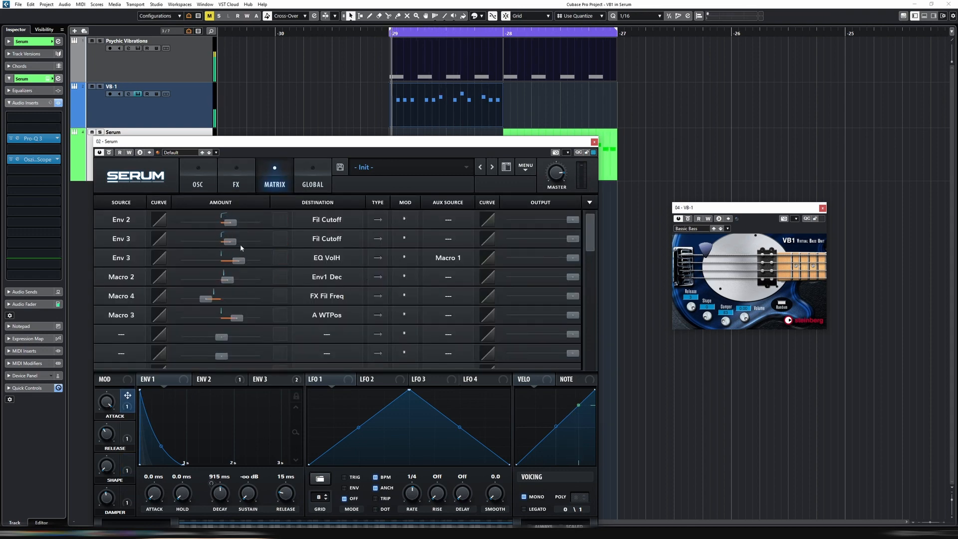
# - Return to Serum's oscillator page and inspect Envelope 3 and its modulation of the filter cutoff
pyautogui.click(205, 181)
pyautogui.moveTo(260, 379); pyautogui.dragTo(527, 313)
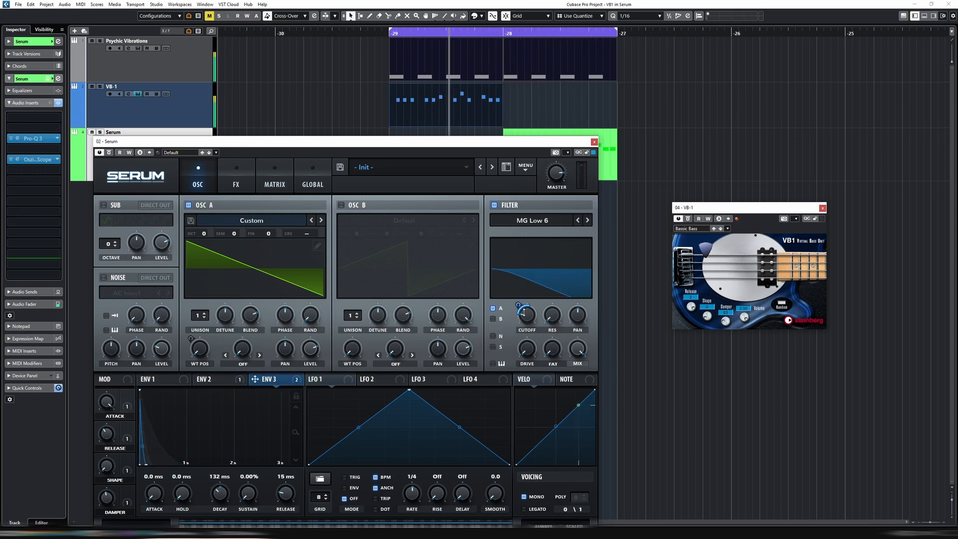
pyautogui.moveTo(521, 307)
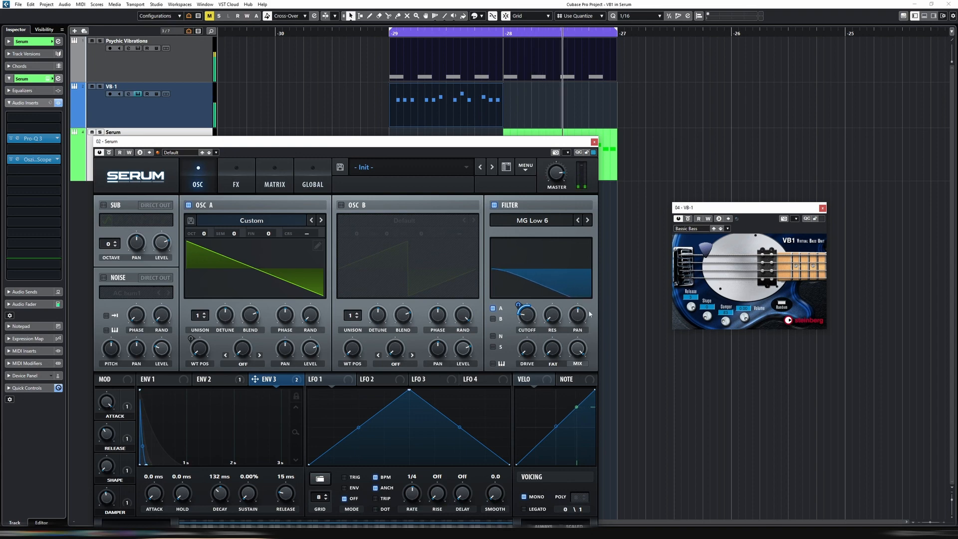
# - Loop playback over only the second Psychic Vibrations part and move the Serum window up so its keyboard is in view
pyautogui.click(559, 63)
pyautogui.press('p')
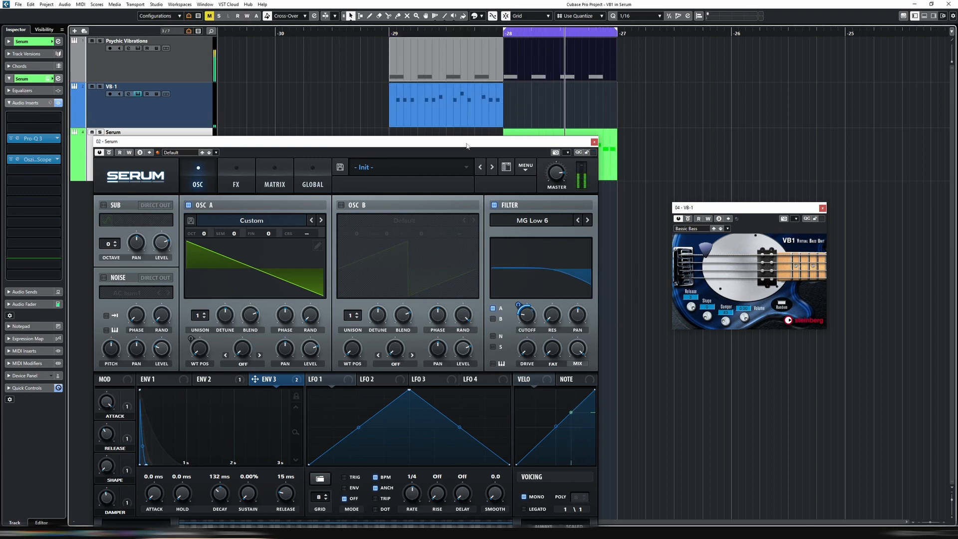
pyautogui.moveTo(467, 145); pyautogui.dragTo(517, 87)
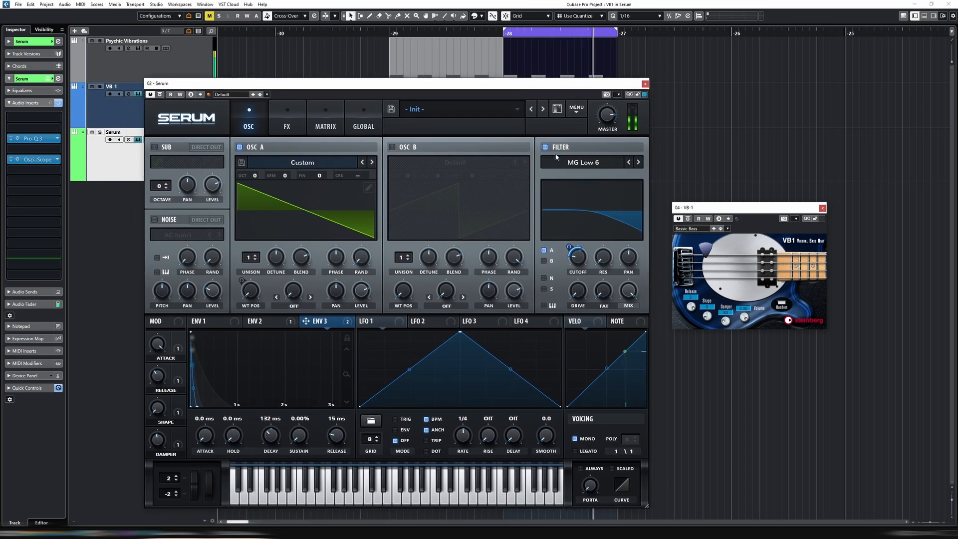